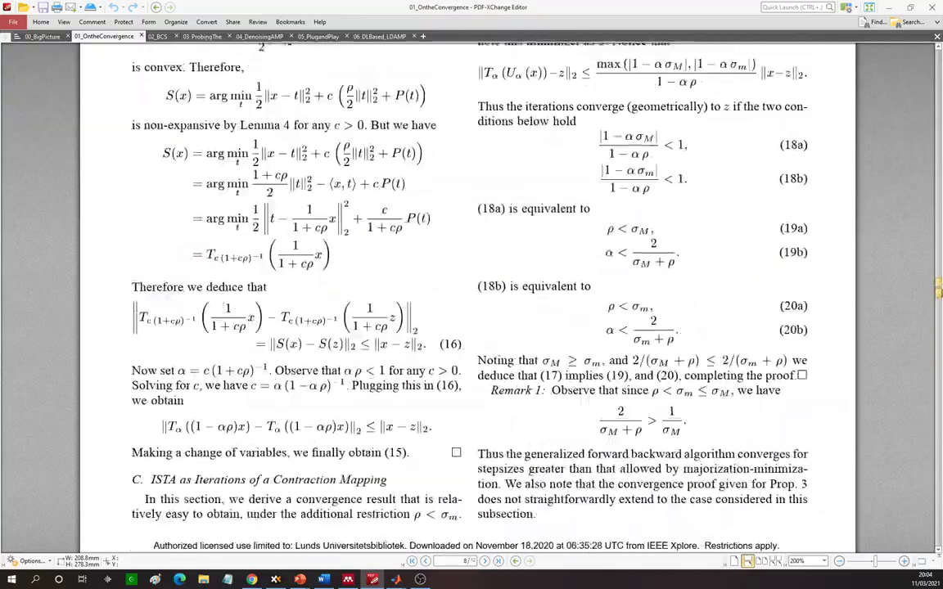
Step: Switch to MATLAB, show the Experiment1_Original.m script and enlarge the editor area above the Command Window
scroll(924, 64, down, 5)
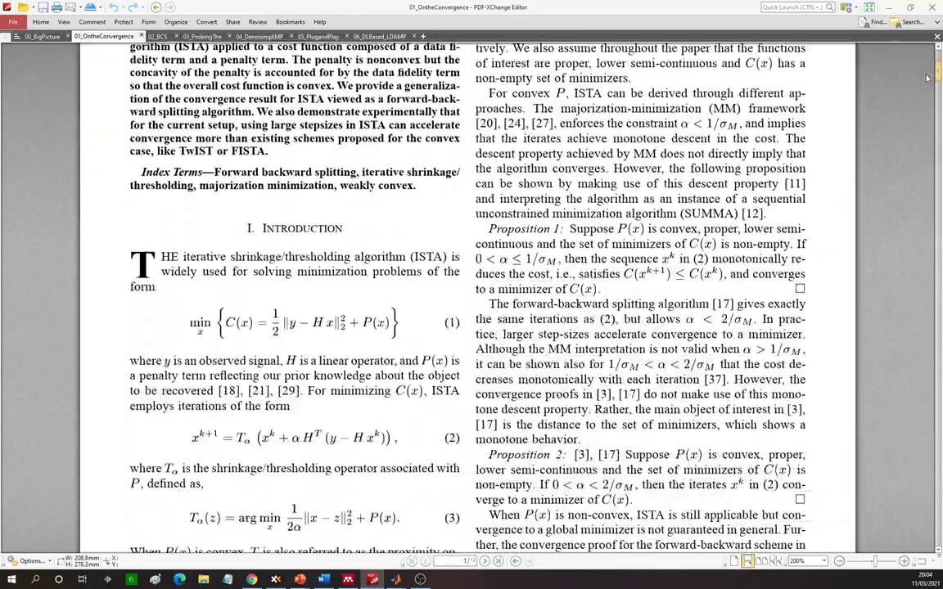
mouse_move(396, 580)
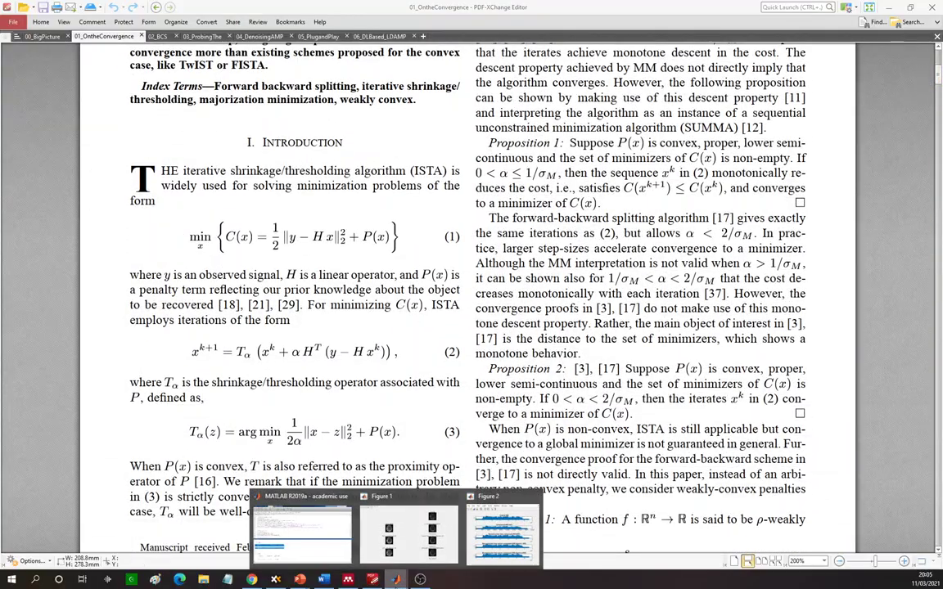
click(371, 482)
click(47, 98)
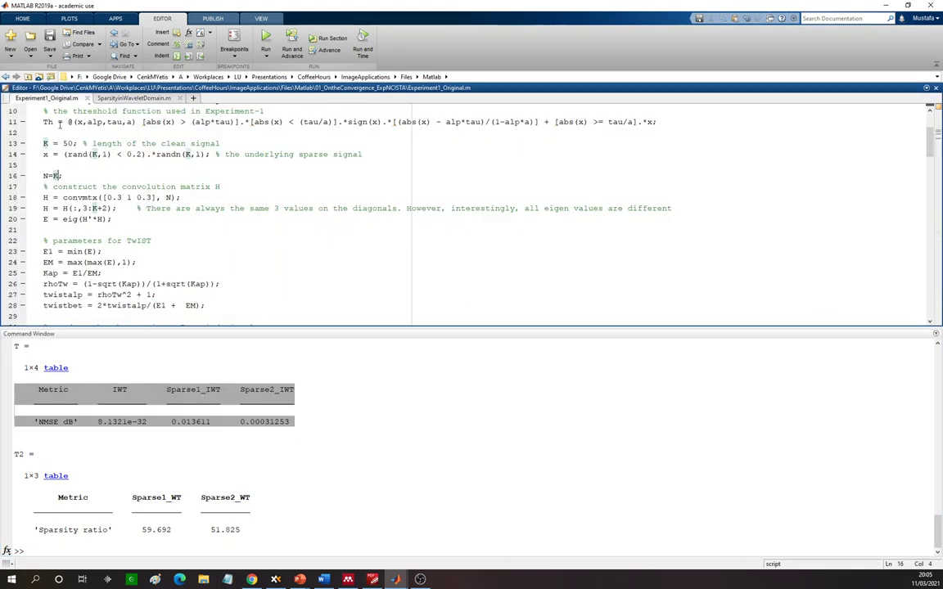
drag(402, 330, 413, 455)
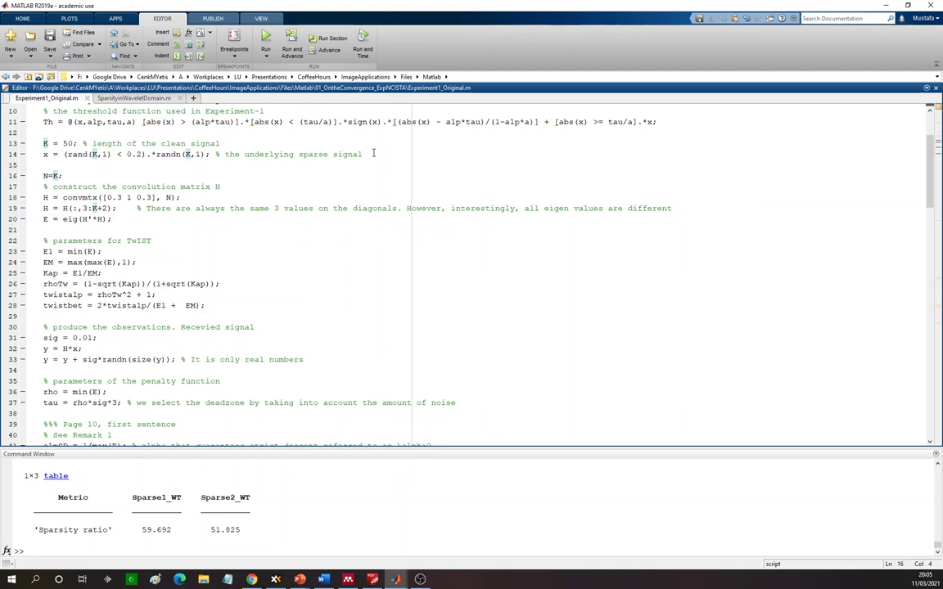
Step: Set a breakpoint at line 16 (N=K;) and run the script, changing the current folder to the script's location
drag(373, 153, 41, 143)
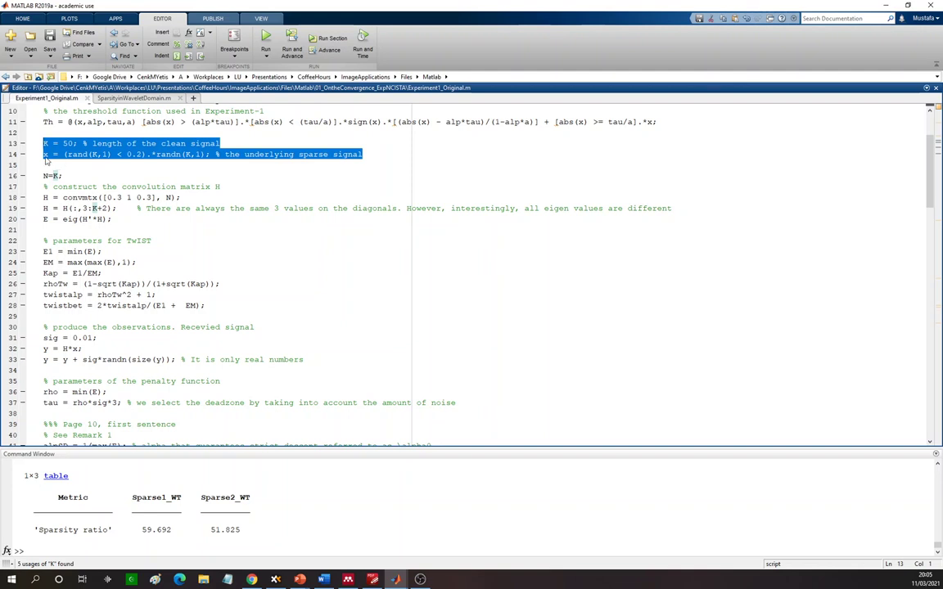
click(43, 153)
click(23, 175)
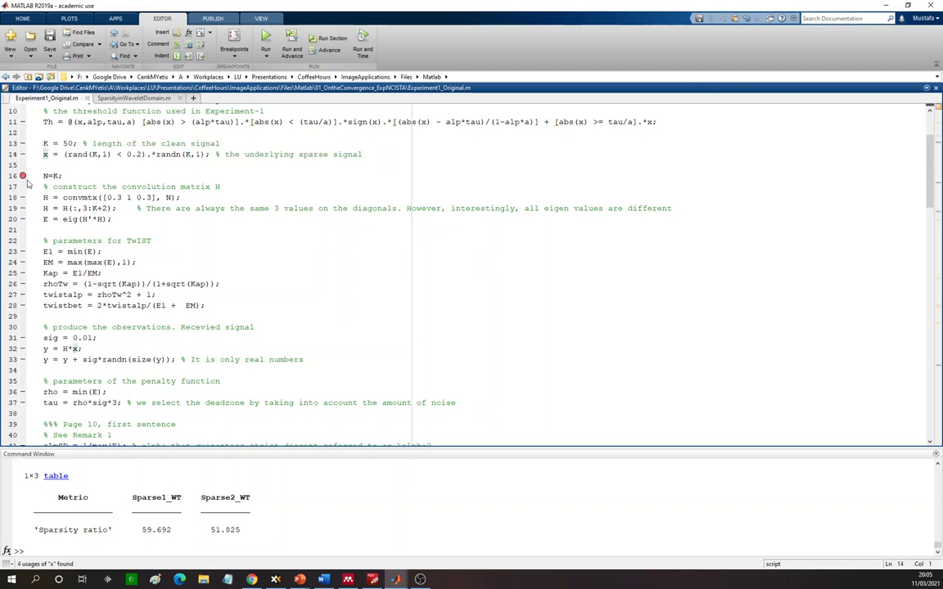
click(265, 38)
key(Return)
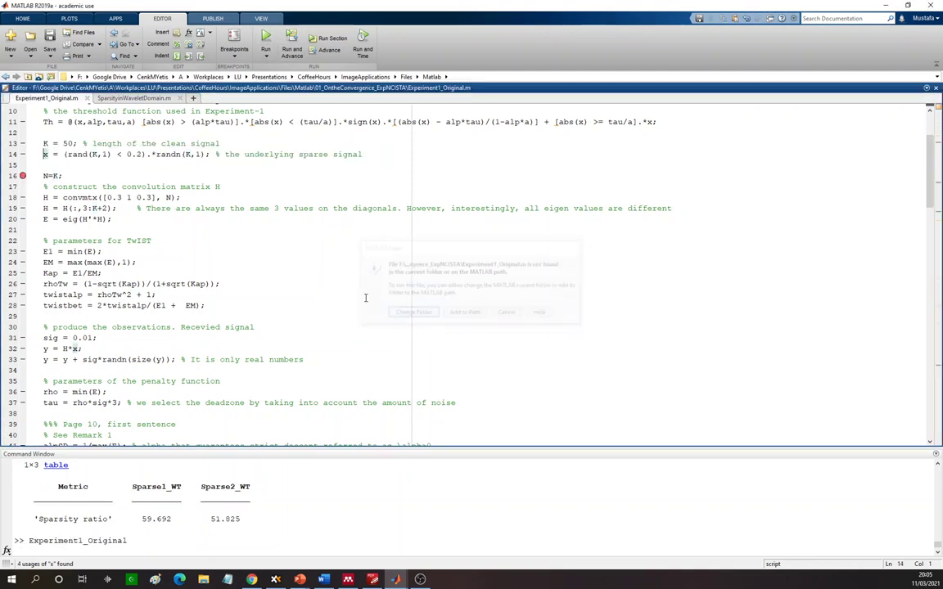
Step: Open the sparse signal variable x from line 14 to inspect its values, and return to the script
right_click(43, 153)
key(Escape)
key(ctrl+d)
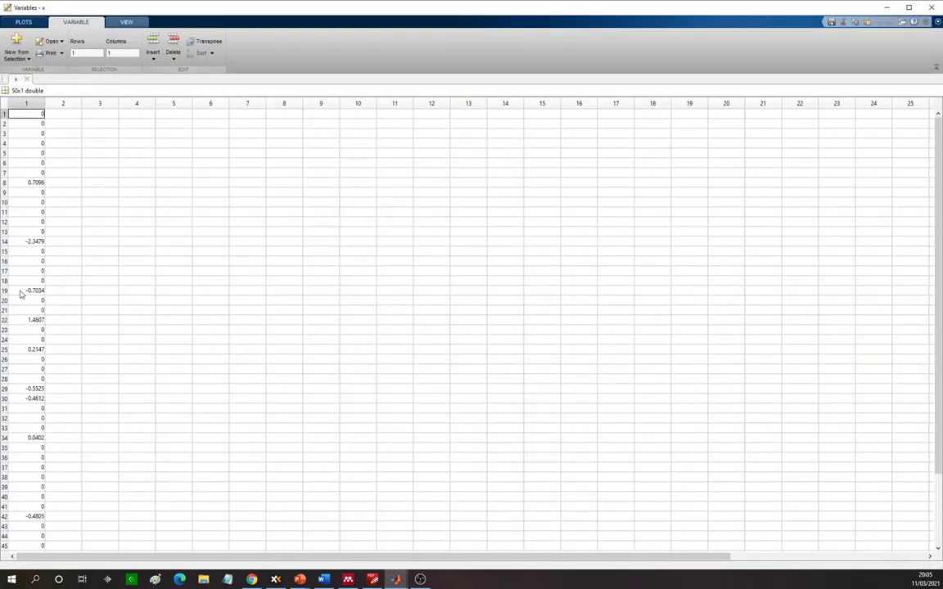
key(ctrl+w)
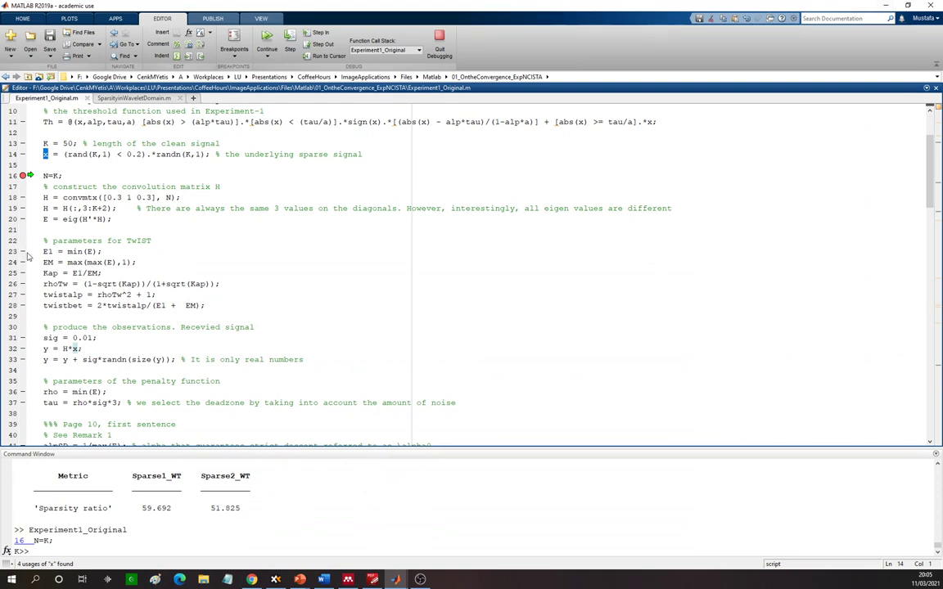
Step: Continue execution to a breakpoint at line 23 and inspect the convolution matrix H in the variable viewer
click(22, 251)
click(265, 39)
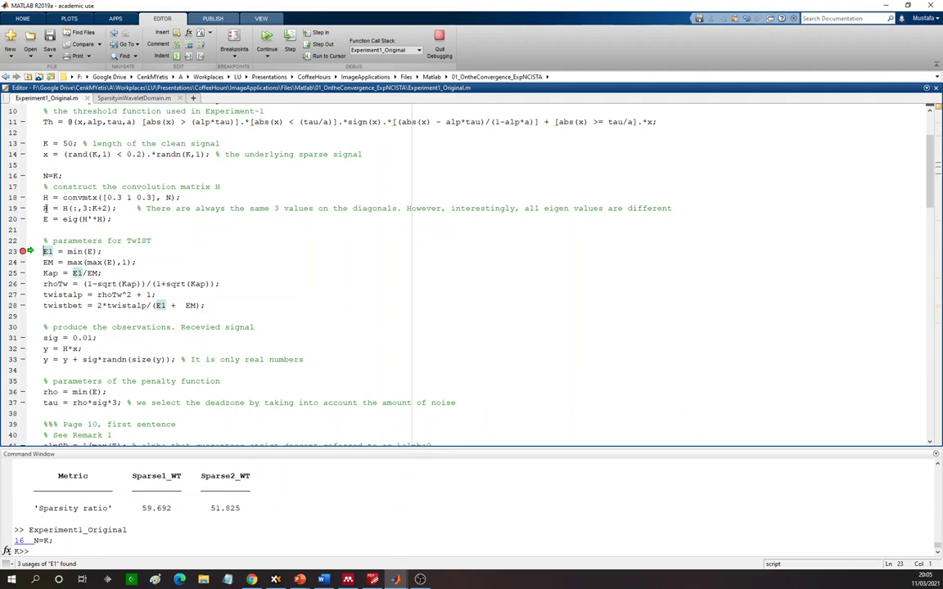
right_click(47, 210)
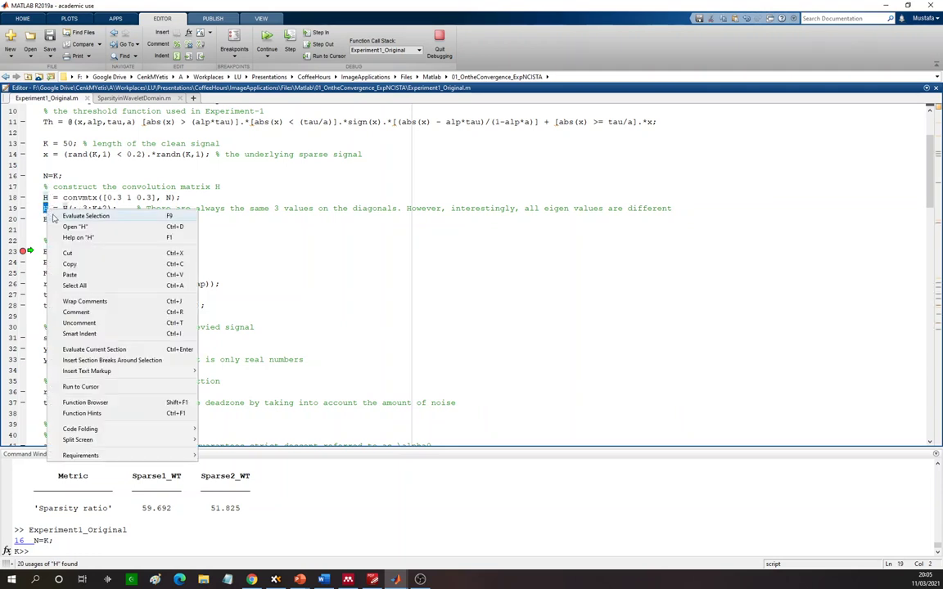
click(75, 227)
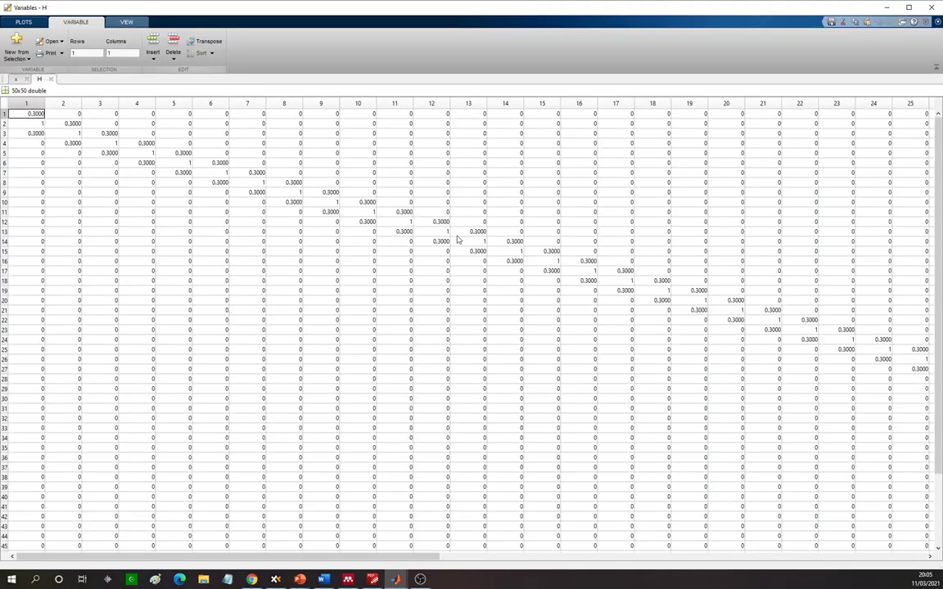
click(433, 221)
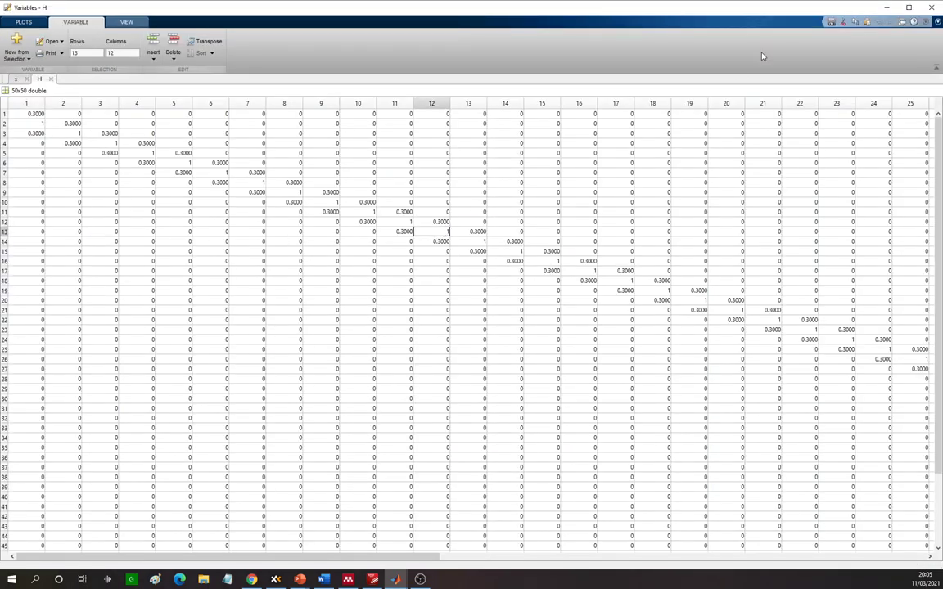
key(alt+Tab)
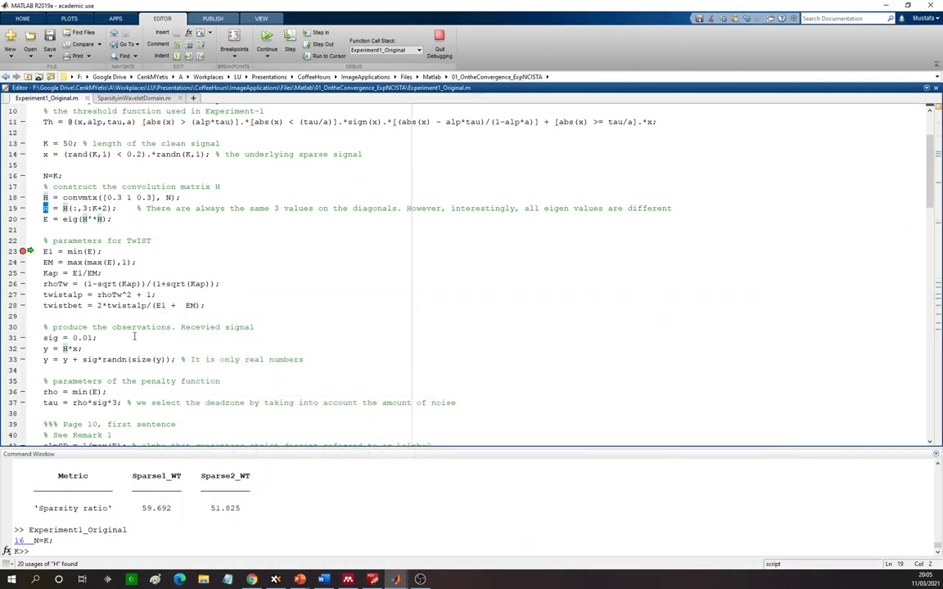
key(alt+Tab)
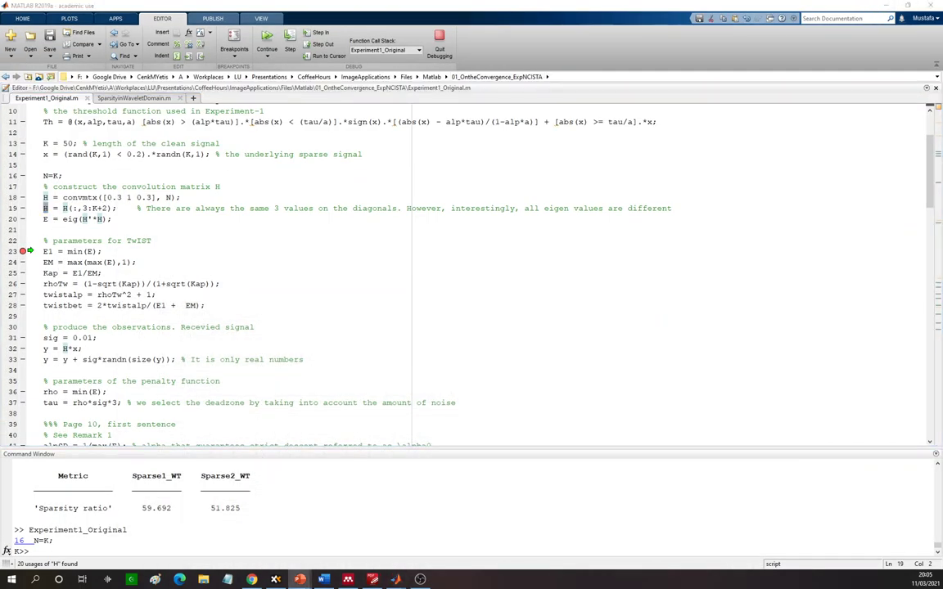
Step: Examine the observation code and highlight the noise level line sig = 0.01 in the script
click(157, 337)
scroll(156, 337, down, 1)
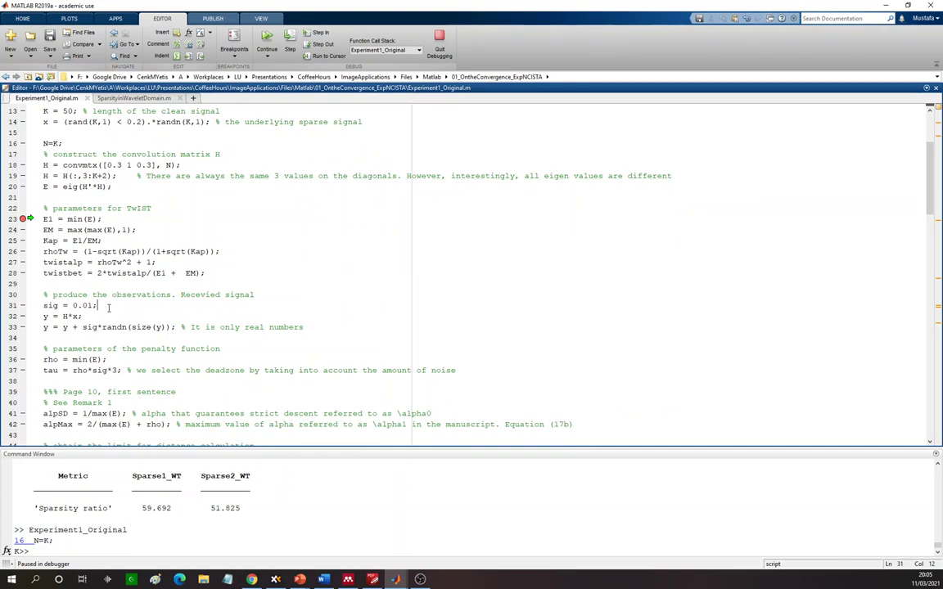
shift+click(42, 304)
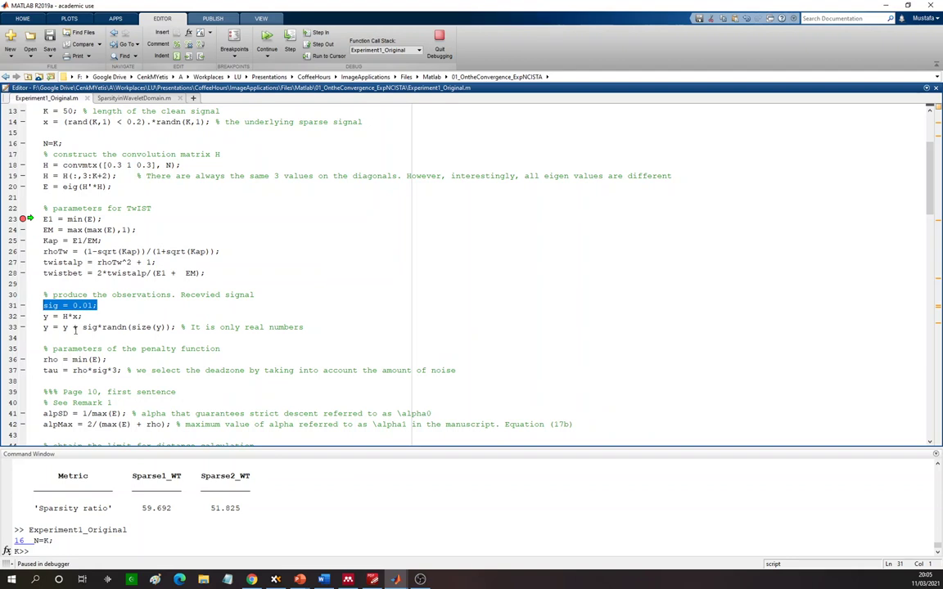
click(79, 316)
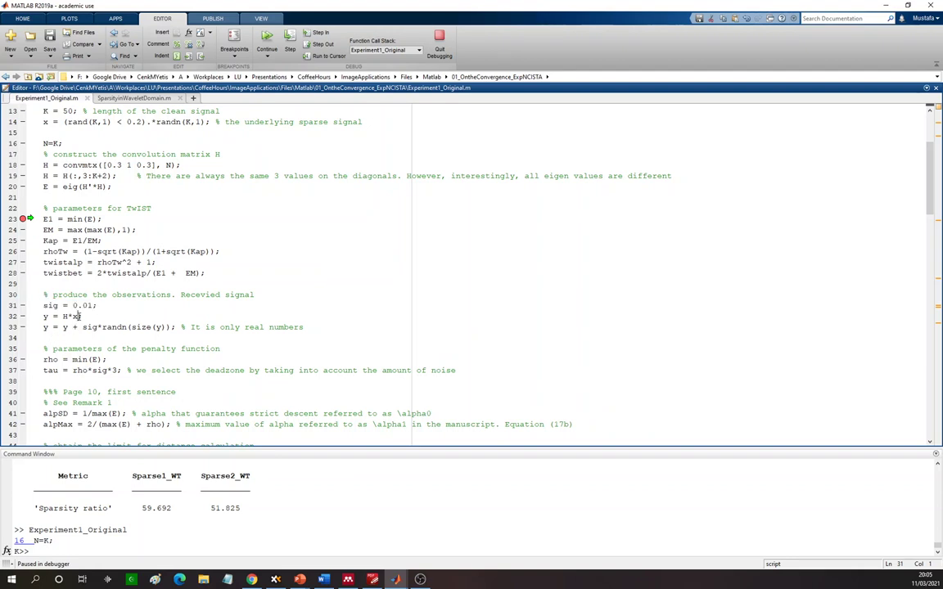
drag(44, 306, 97, 305)
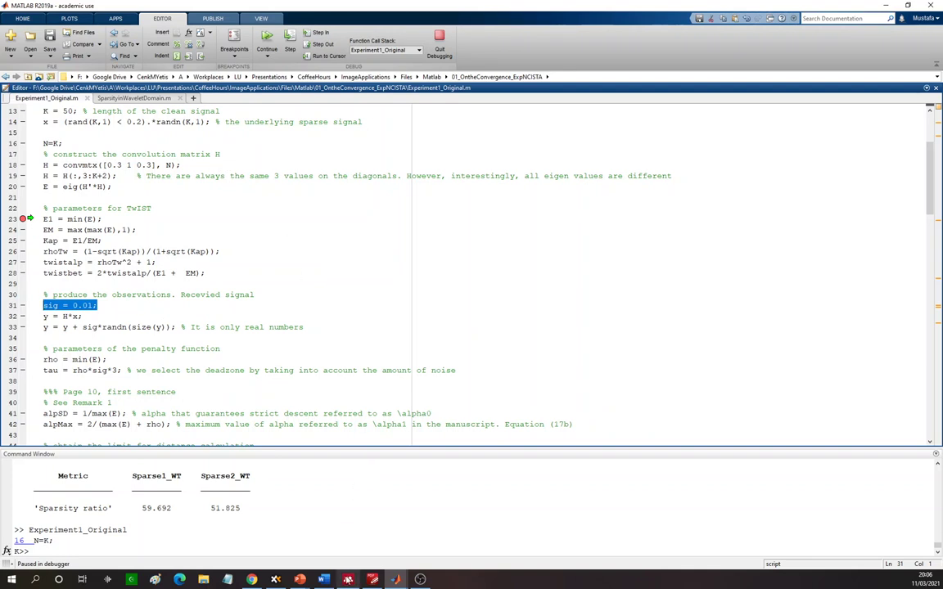
Step: Switch to PDF-XChange Editor and review the signal model and LDAMP network equations on page 2 of 06_DLBased_LDAMP
key(alt+Tab)
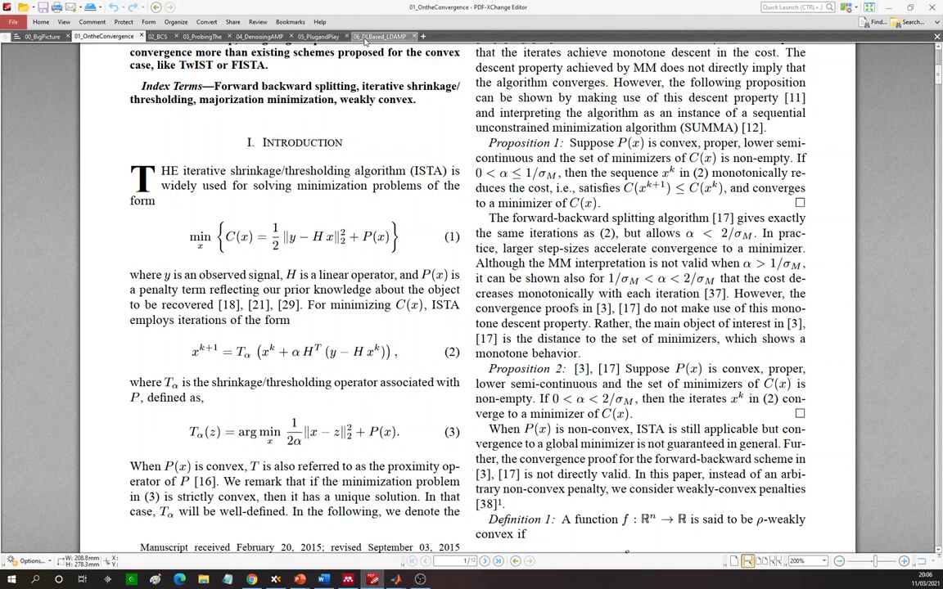
click(372, 36)
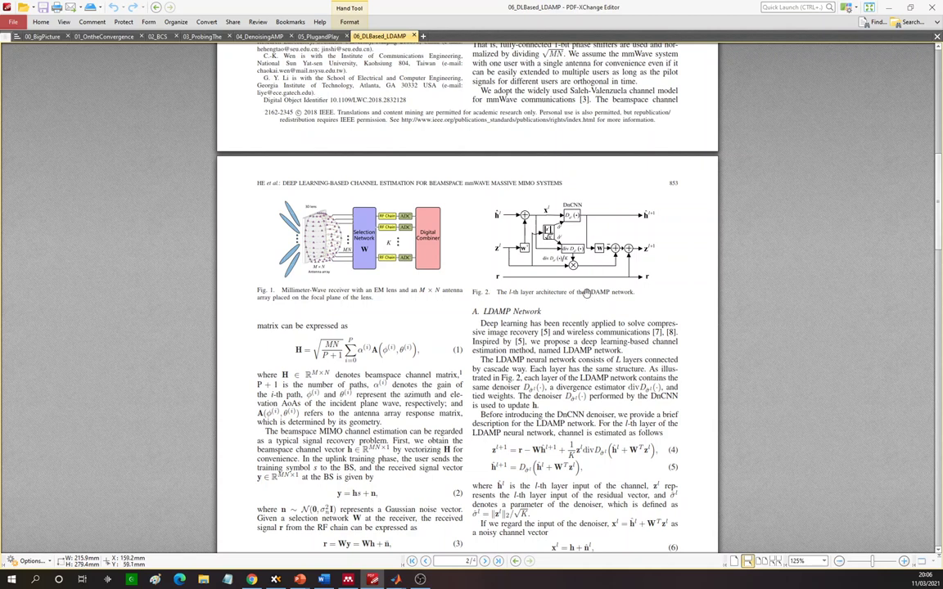
scroll(596, 228, down, 2)
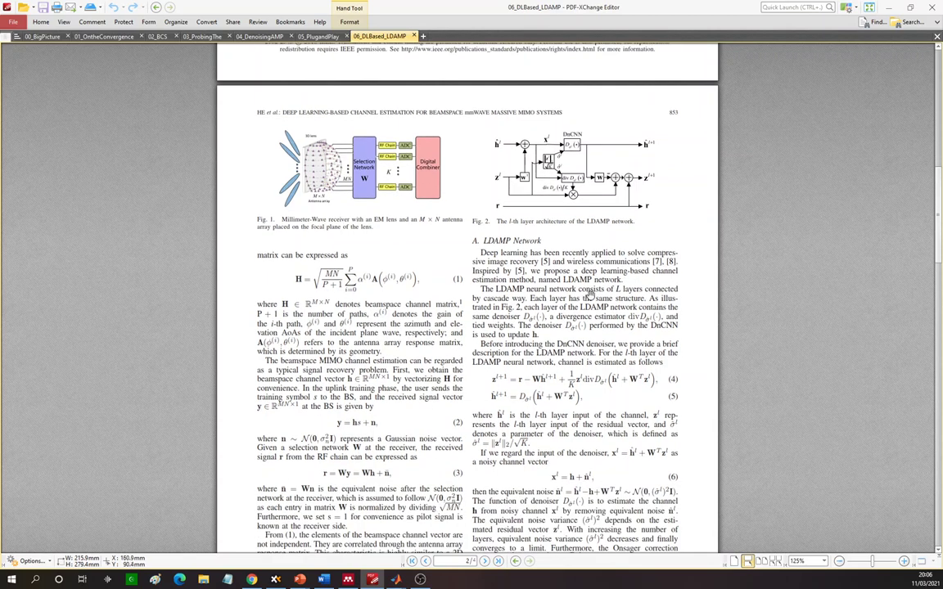
scroll(585, 291, down, 2)
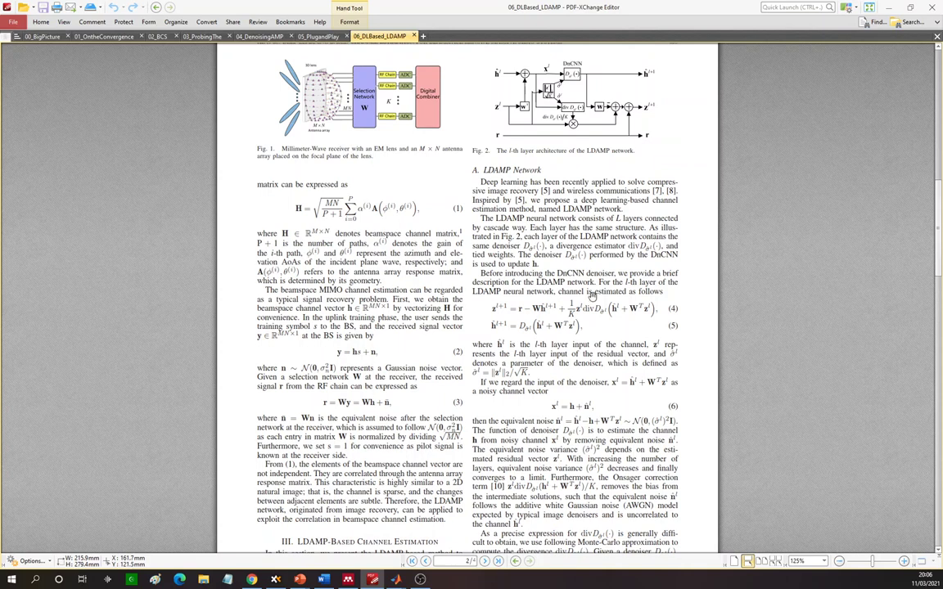
scroll(594, 298, down, 3)
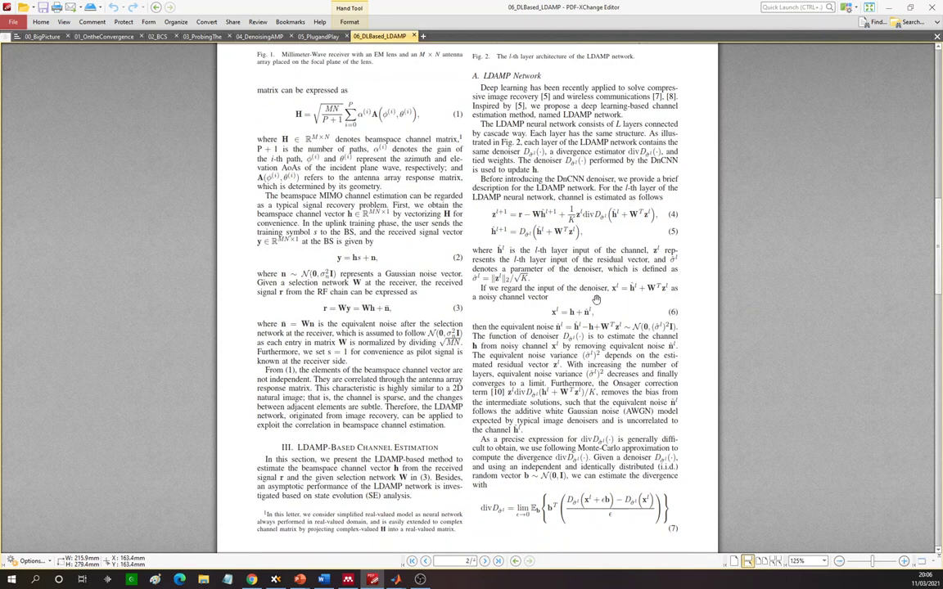
scroll(597, 300, down, 1)
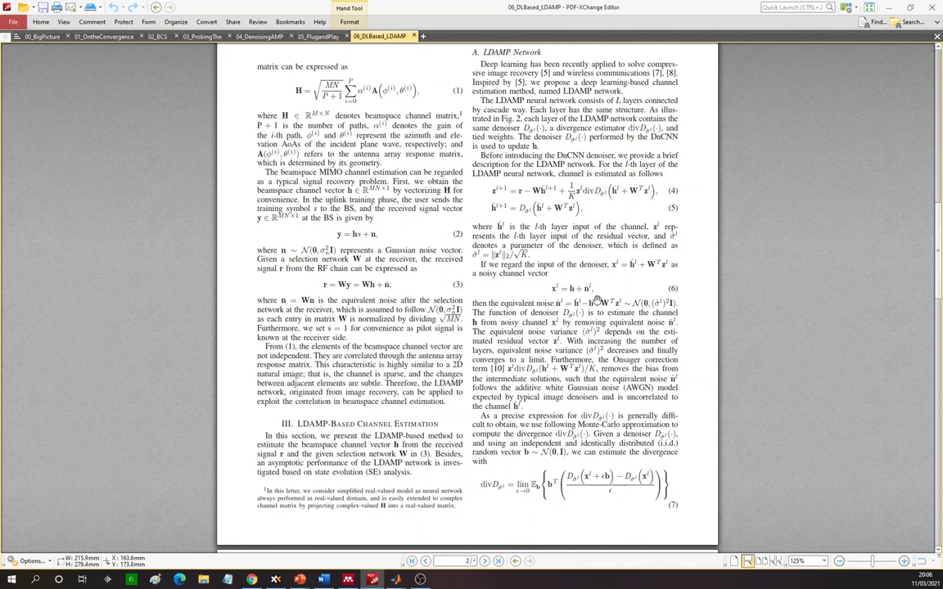
scroll(596, 301, up, 4)
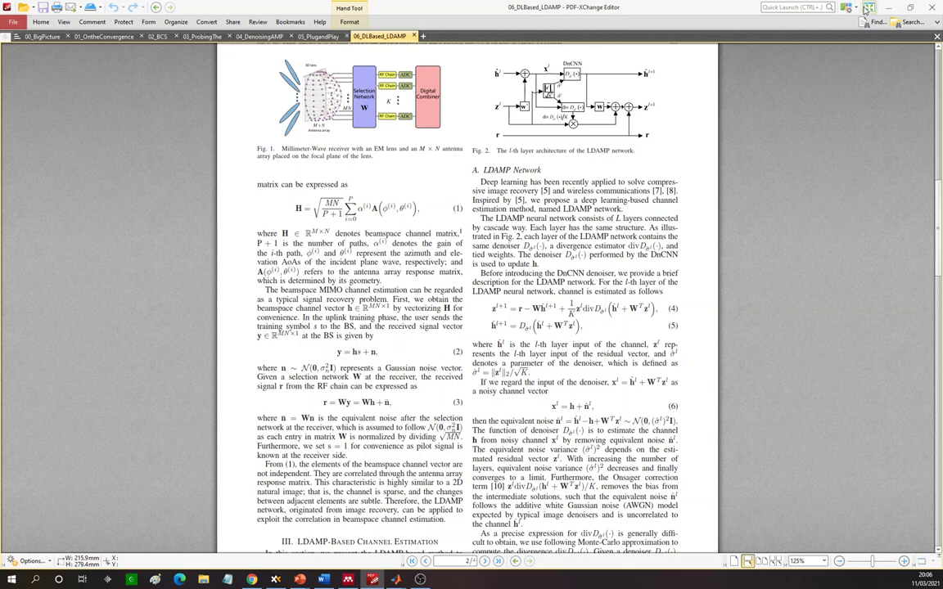
Step: Return to MATLAB, remove the breakpoint at line 23 and continue the script to its end
key(alt+Tab)
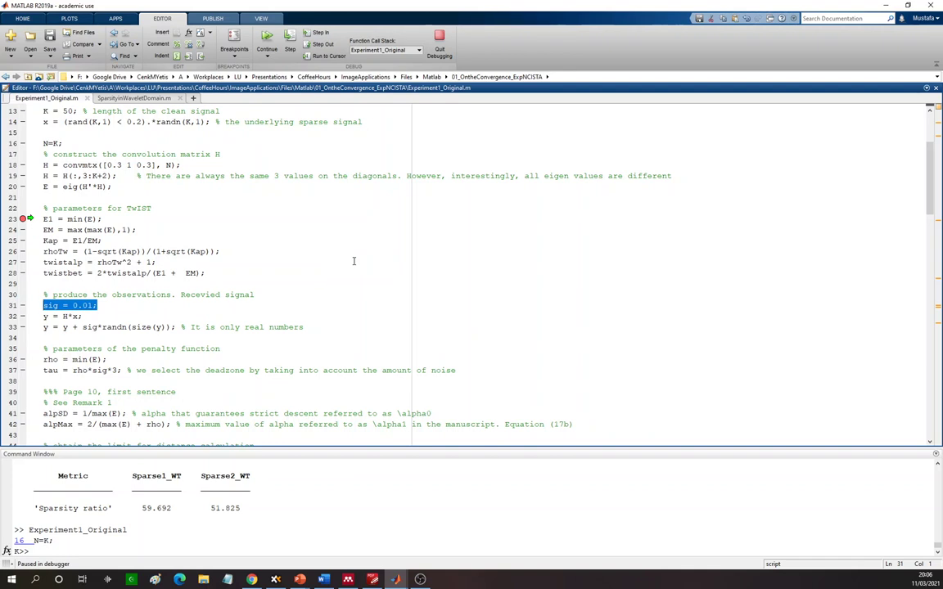
click(213, 284)
scroll(211, 283, down, 2)
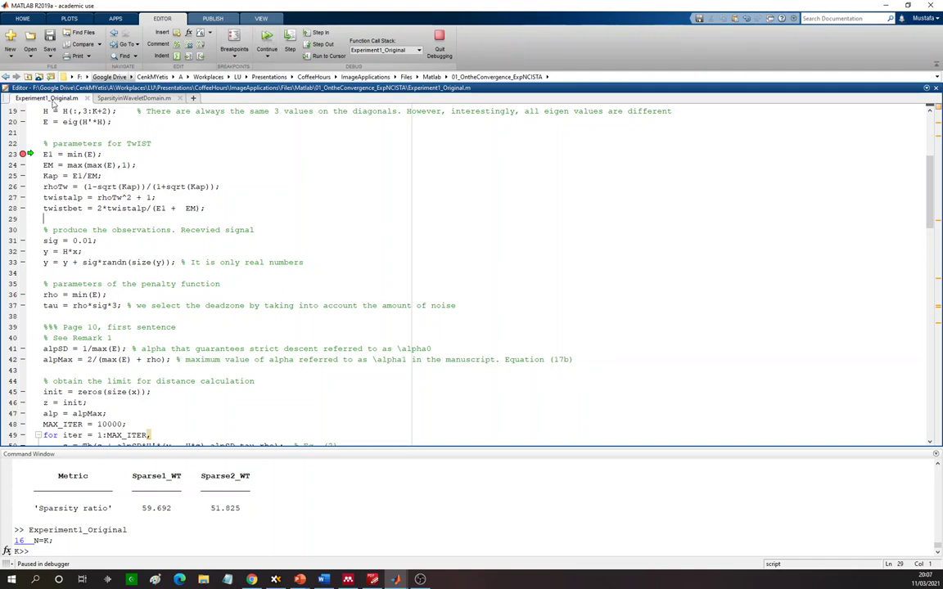
click(23, 154)
key(F5)
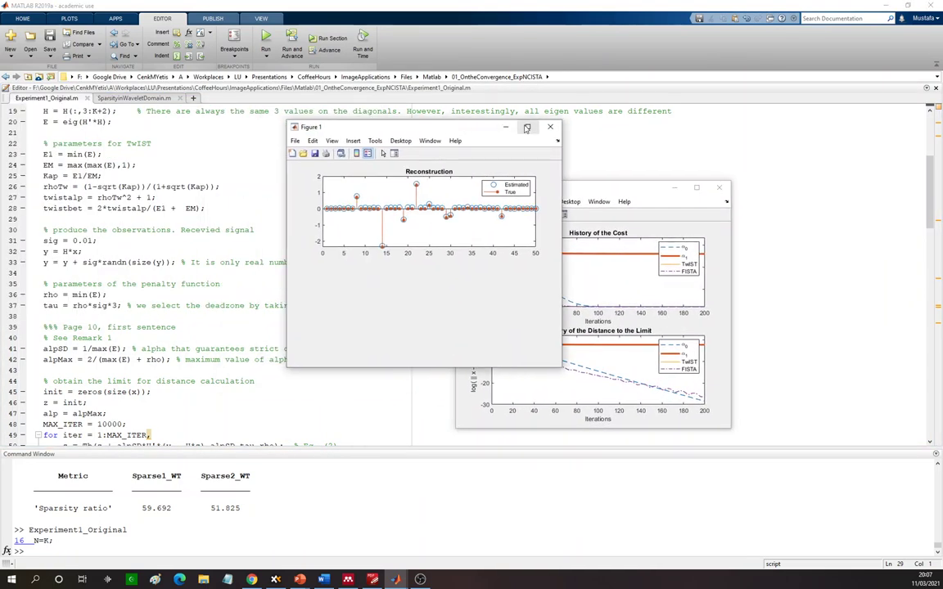
Step: Comment out the subplot(2,1,1) line of the Reconstruction figure at line 113
click(49, 262)
scroll(140, 330, down, 18)
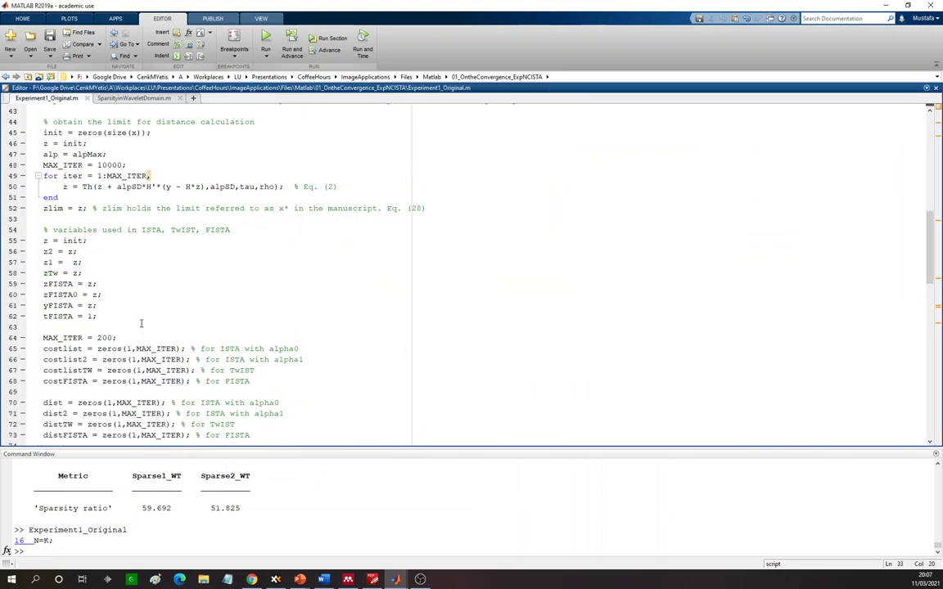
scroll(140, 330, down, 12)
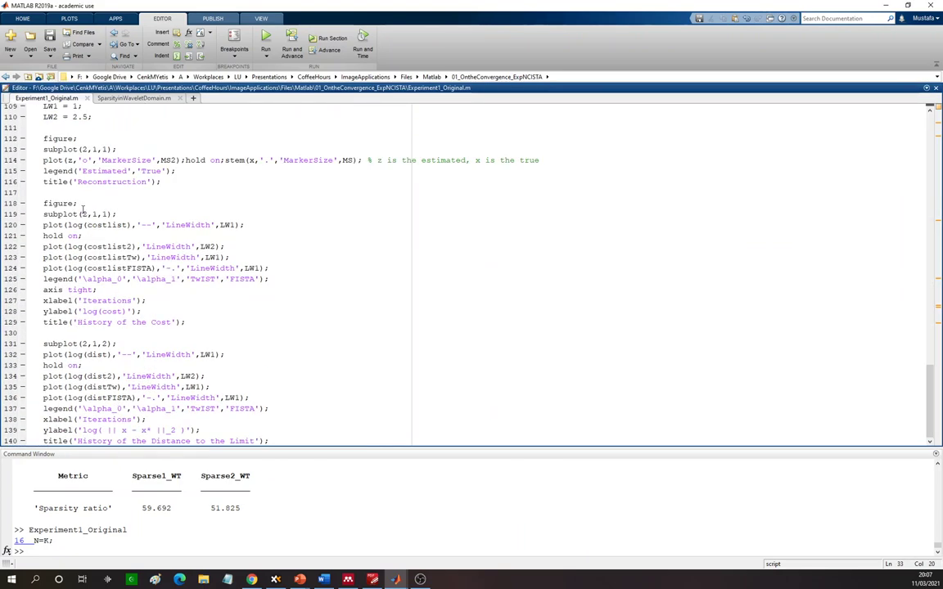
click(81, 149)
text(%)
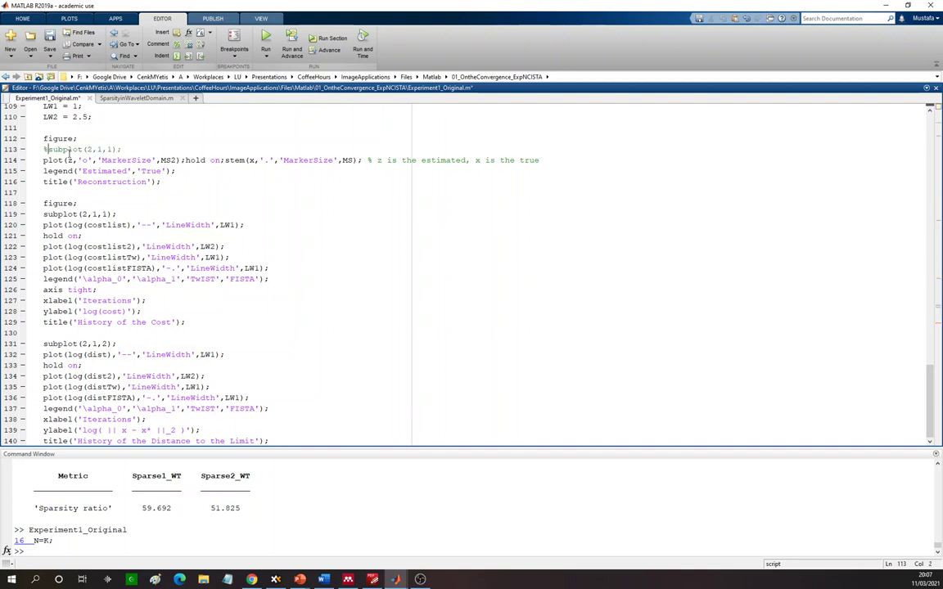
Step: Evaluate only the Reconstruction figure code in lines 112 to 116 to plot the estimated and true signals
drag(166, 181, 33, 131)
right_click(53, 134)
click(81, 154)
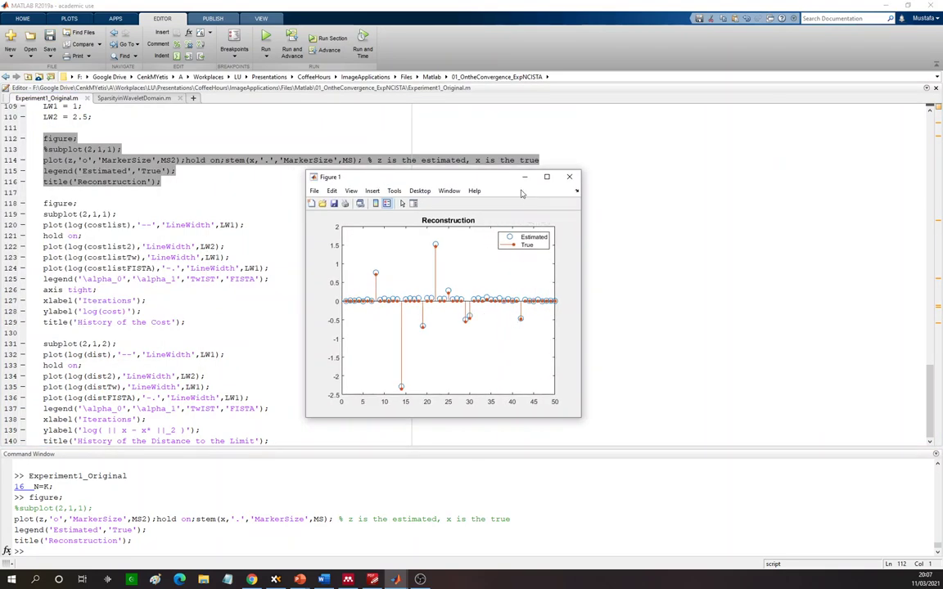
Step: Run the whole Experiment1_Original script again with the modified Reconstruction plot
click(162, 264)
scroll(163, 260, up, 3)
scroll(163, 260, up, 7)
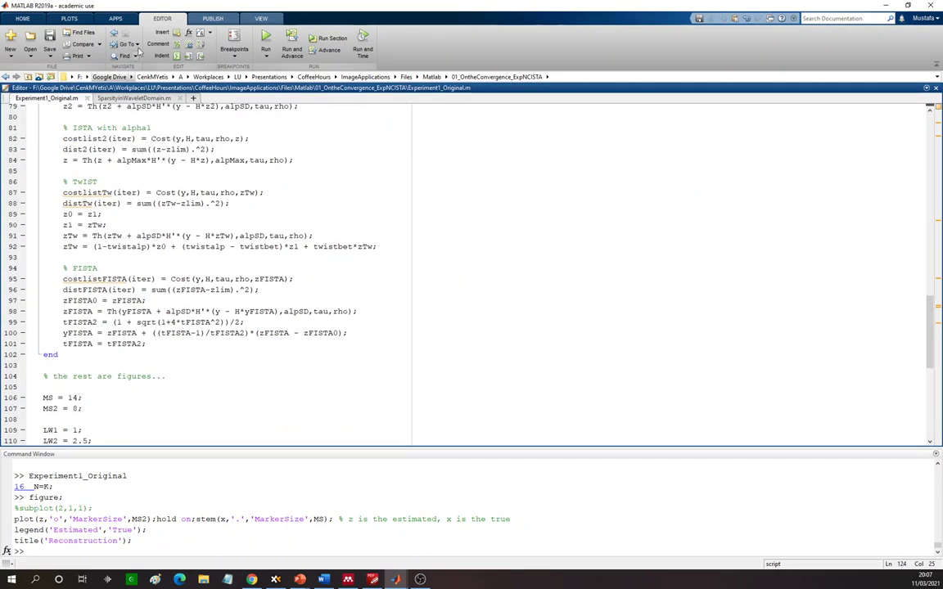
click(265, 40)
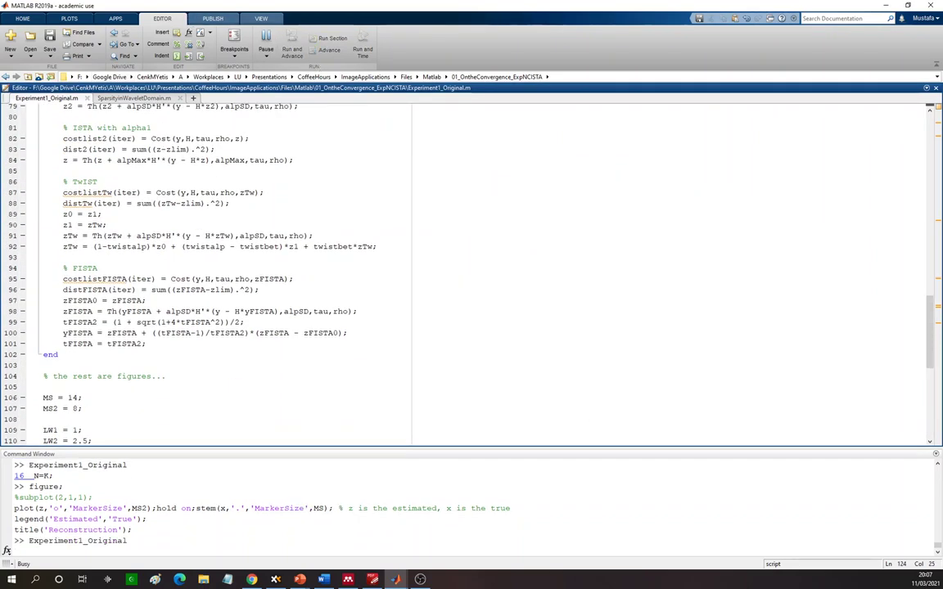
Step: Set the noise level sig on line 31 to 0.1, rerun the script and view its Reconstruction figure
mouse_move(395, 580)
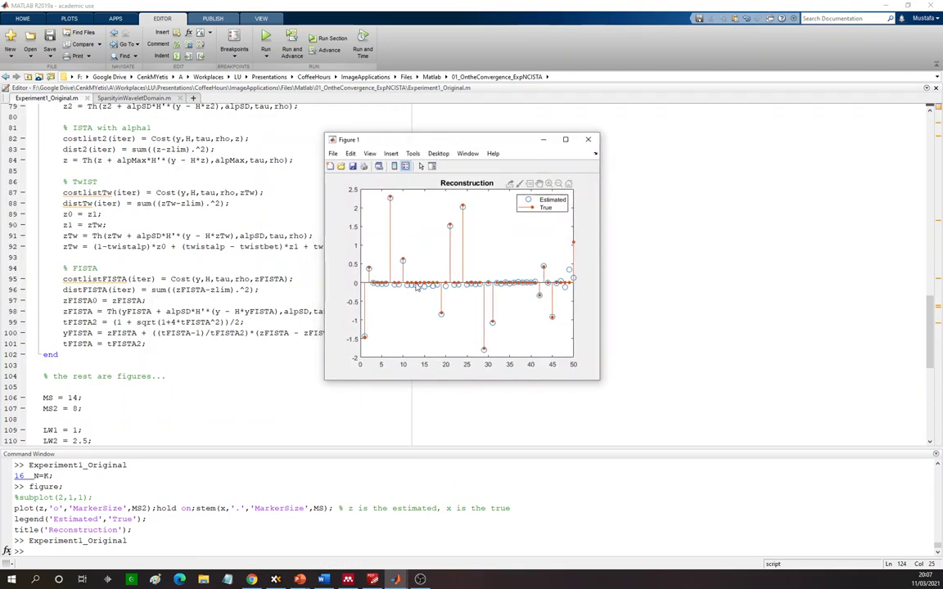
click(543, 139)
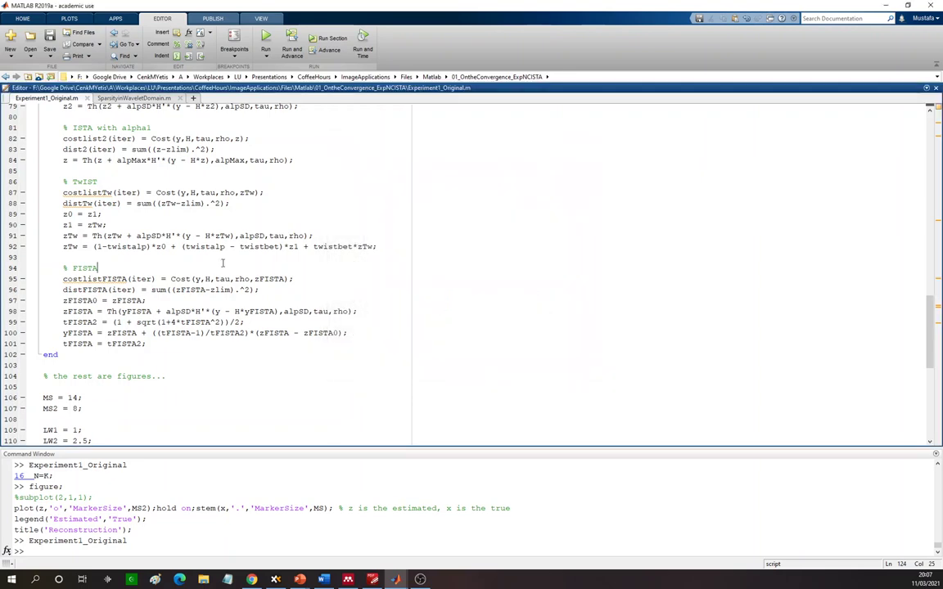
key(ctrl+Home)
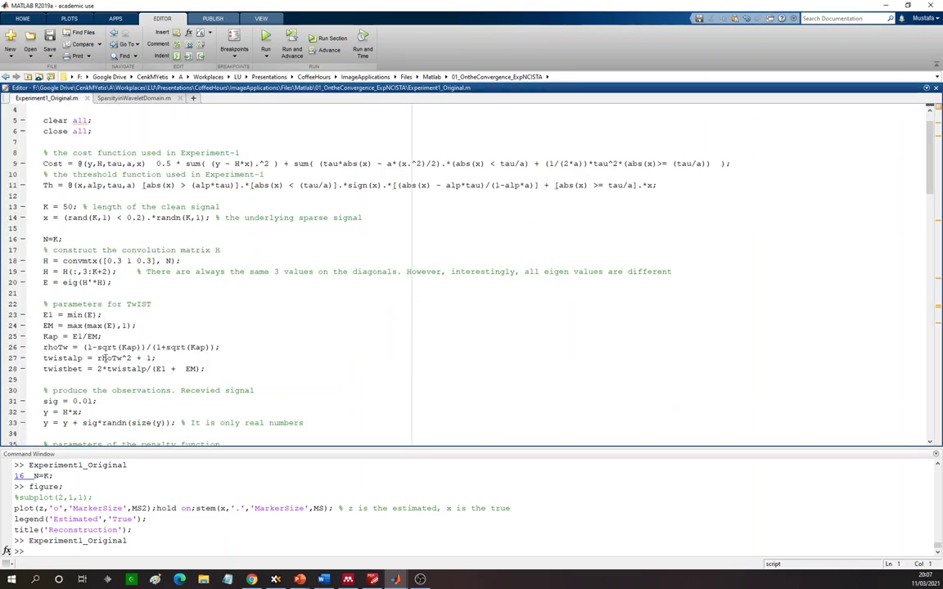
scroll(139, 276, down, 1)
click(87, 401)
key(BackSpace)
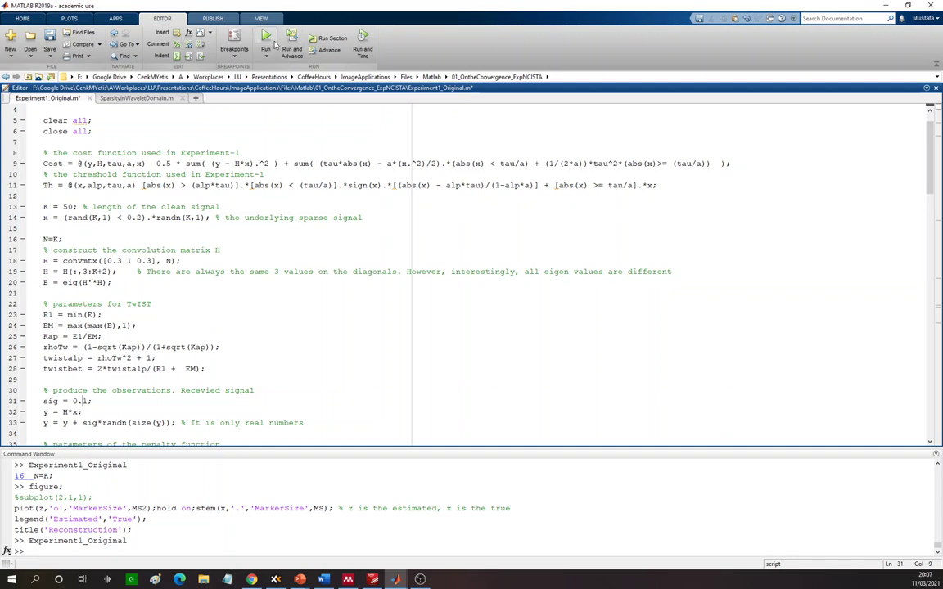
click(265, 41)
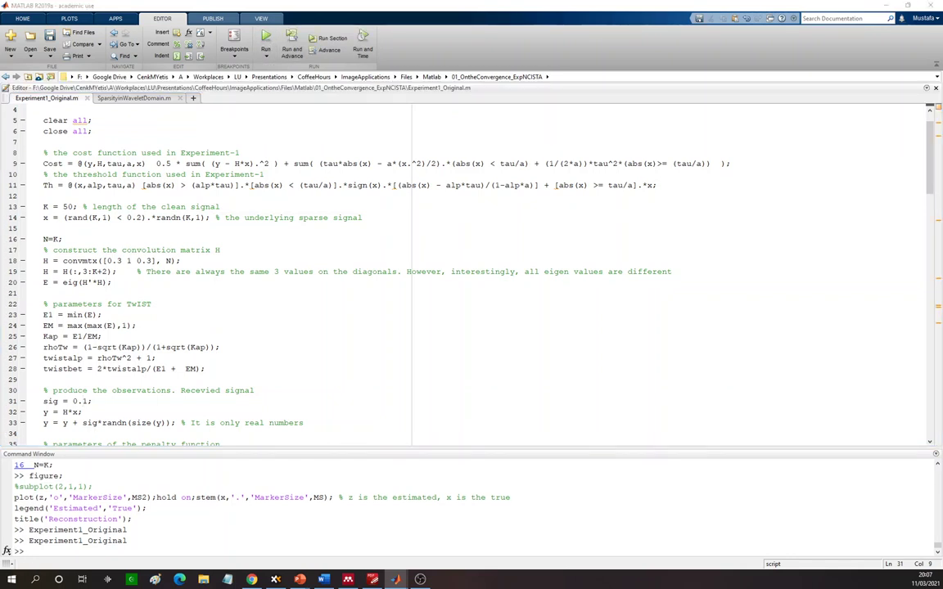
drag(82, 88, 409, 128)
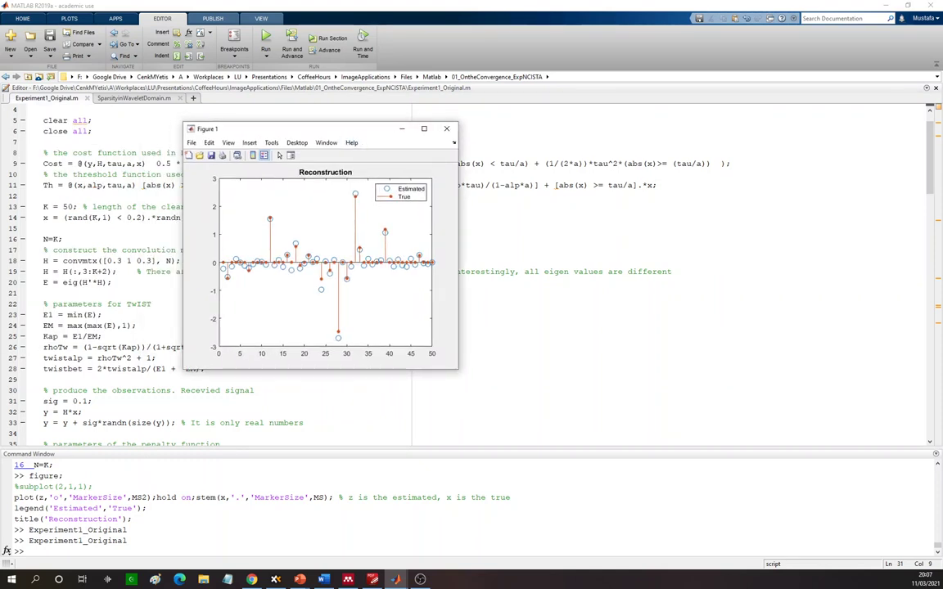
click(446, 129)
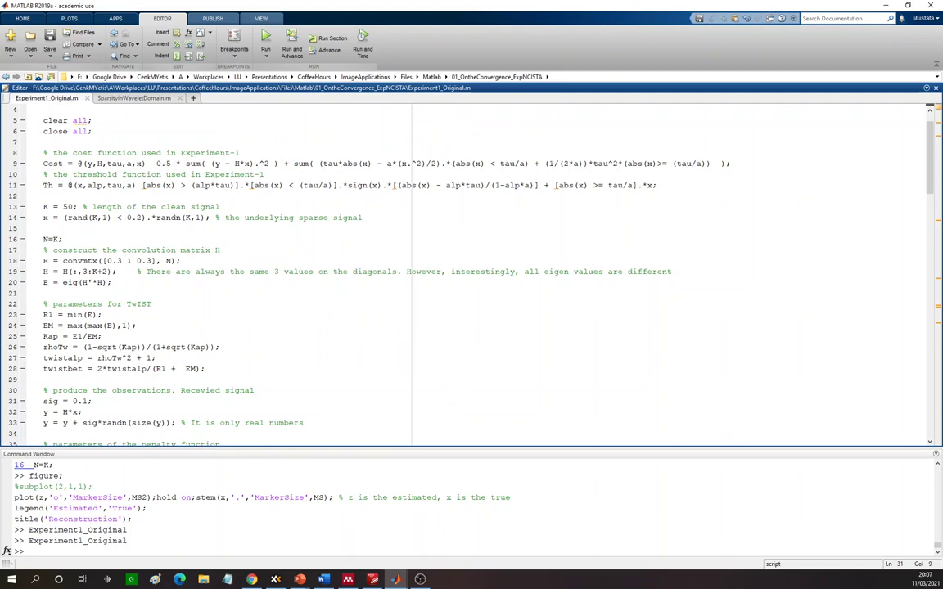
Step: Switch to the PowerPoint slide show and read the MATLAB Examples slide on Bayesian compressive sensing
key(alt+Tab)
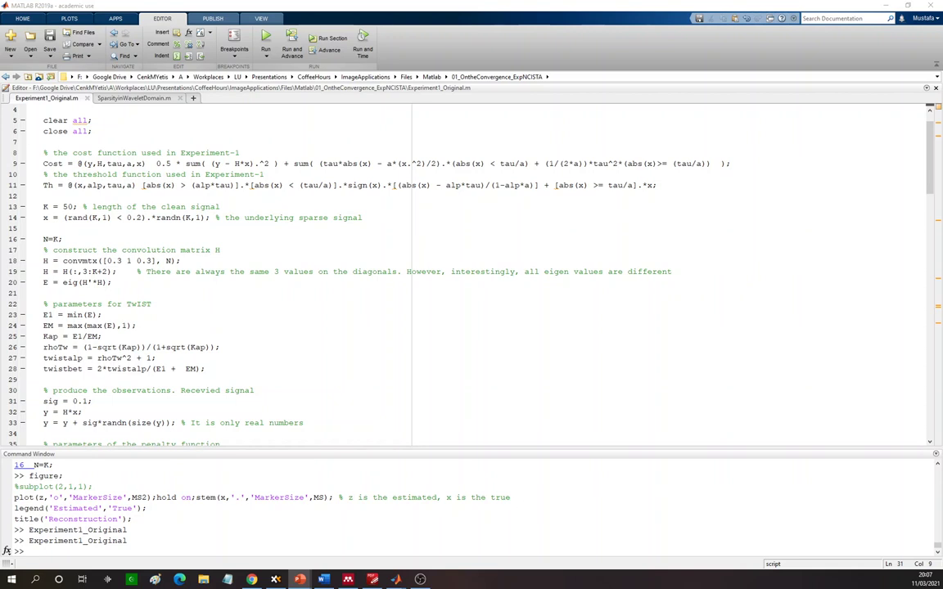
click(92, 325)
drag(79, 401, 77, 401)
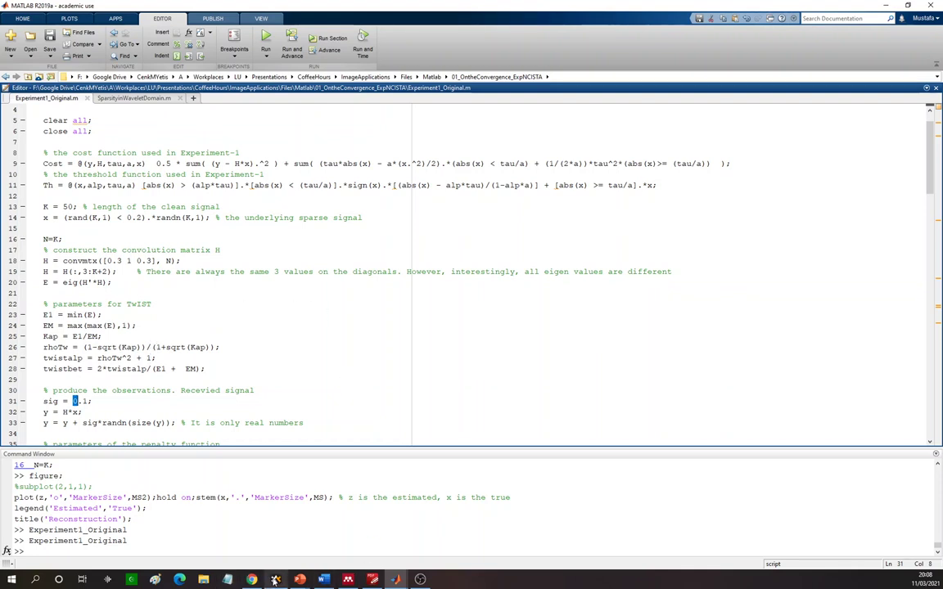
mouse_move(275, 581)
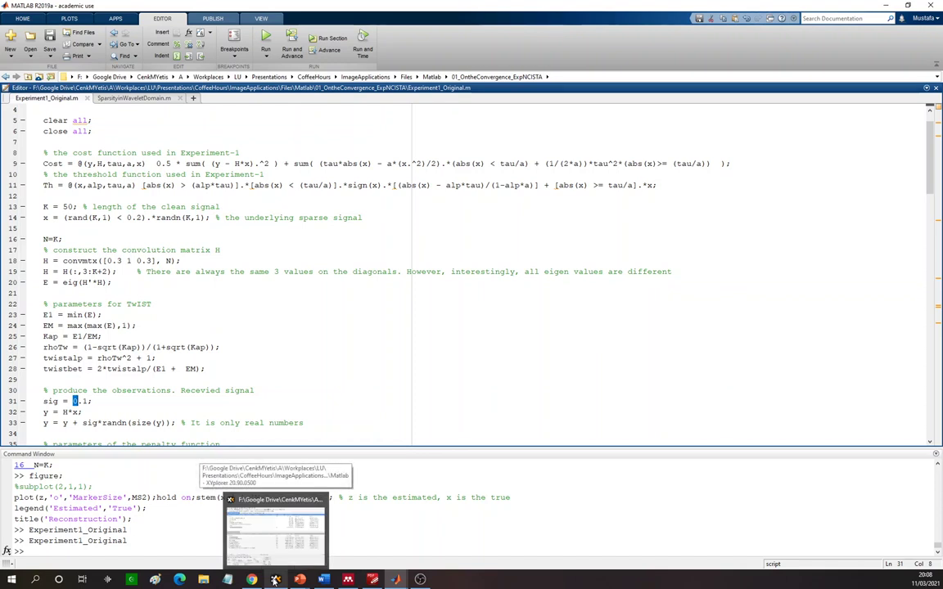
click(299, 579)
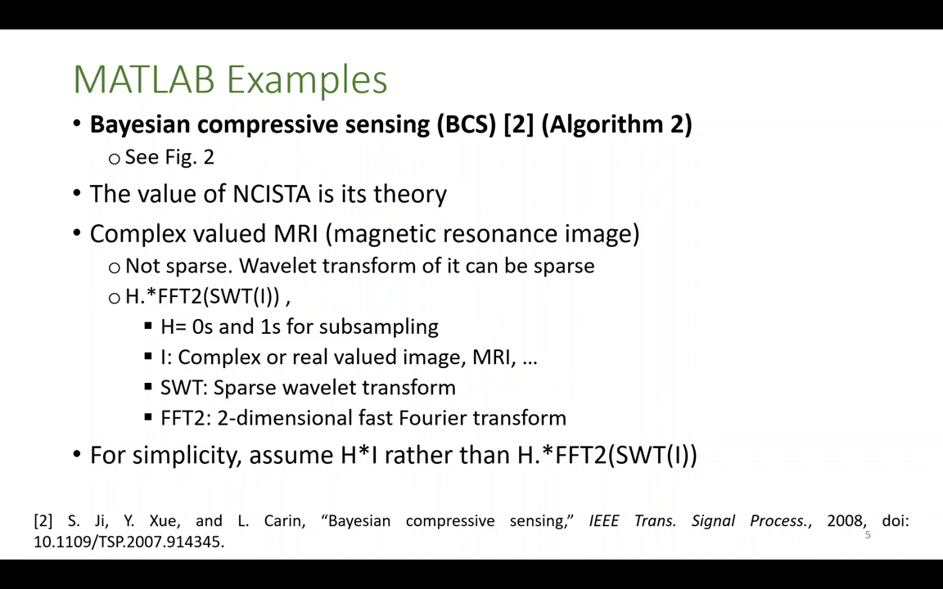
Step: Switch to PDF-XChange Editor and examine Fig. 2 in the 02_BCS paper
key(alt+Tab)
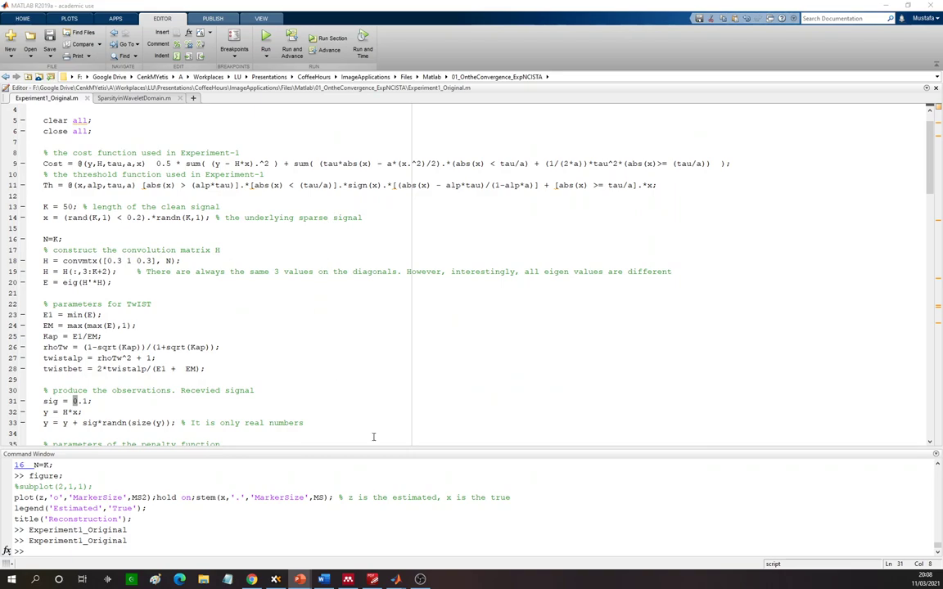
key(alt+Tab)
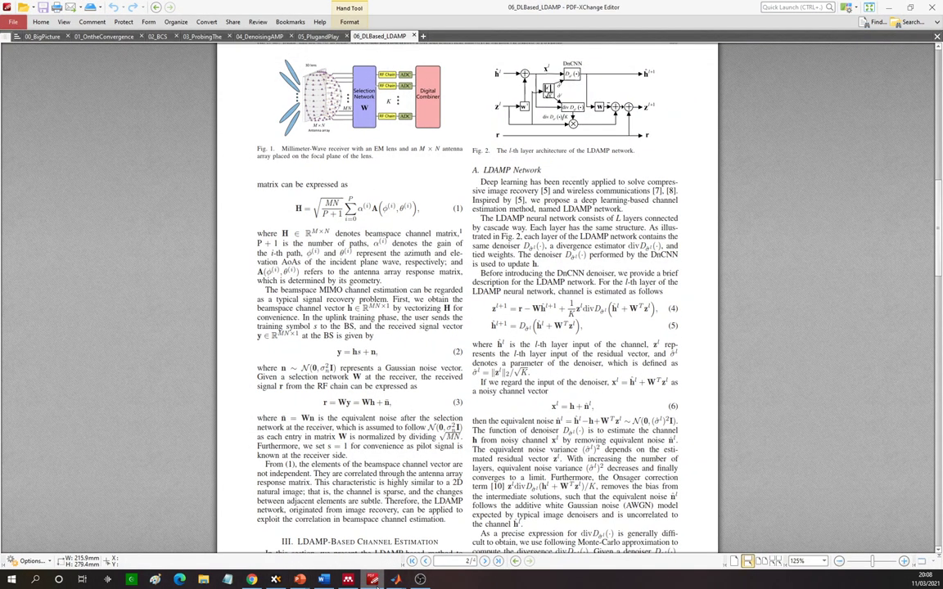
click(164, 37)
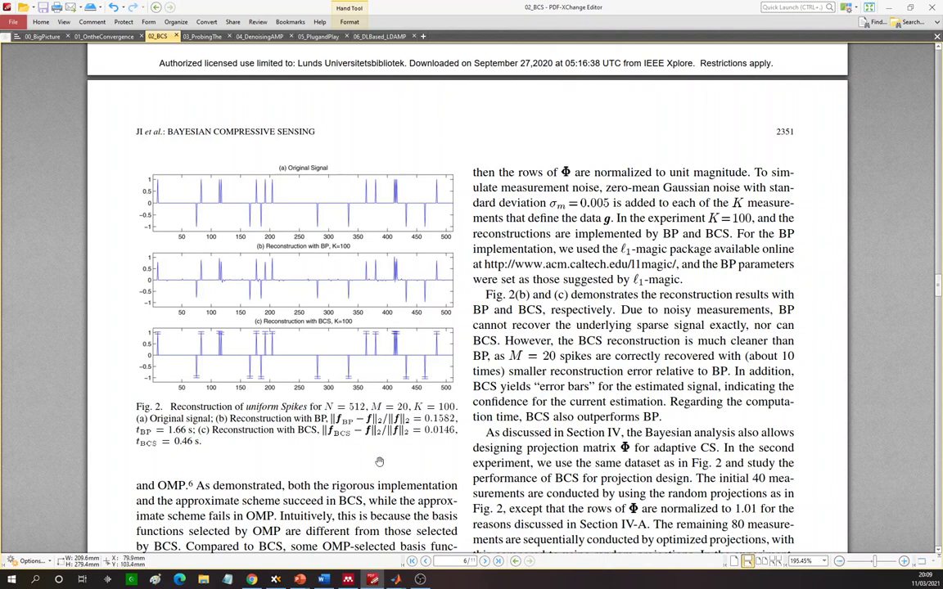
Step: Return to MATLAB and change the definition of N on line 16 to K+10
key(alt+Tab)
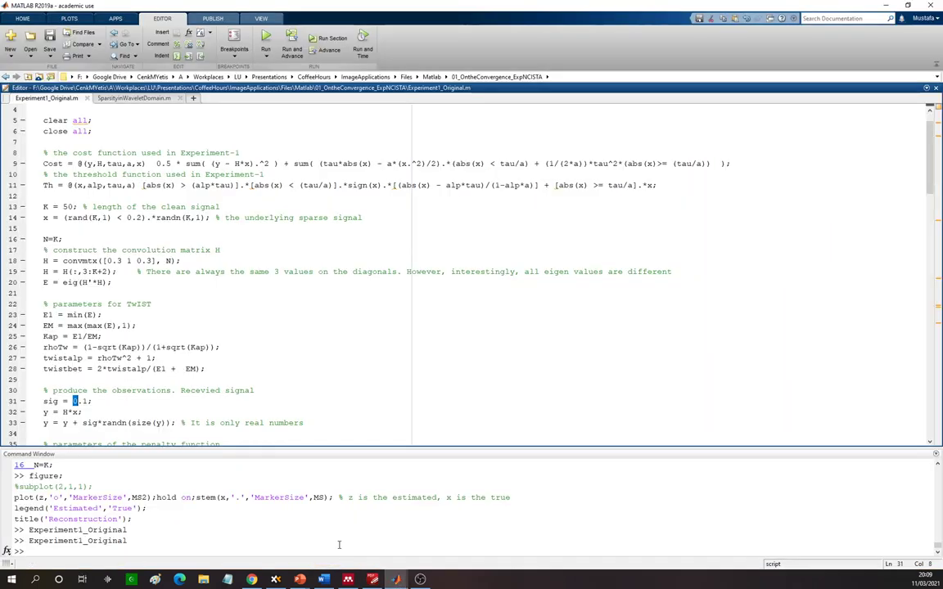
click(200, 250)
scroll(202, 280, up, 1)
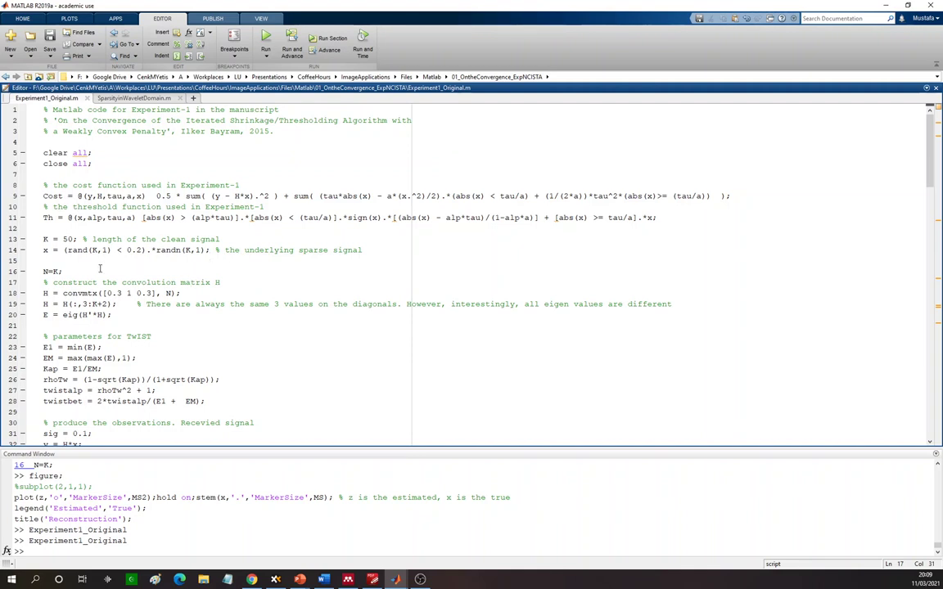
drag(63, 270, 43, 271)
click(53, 277)
text(+10)
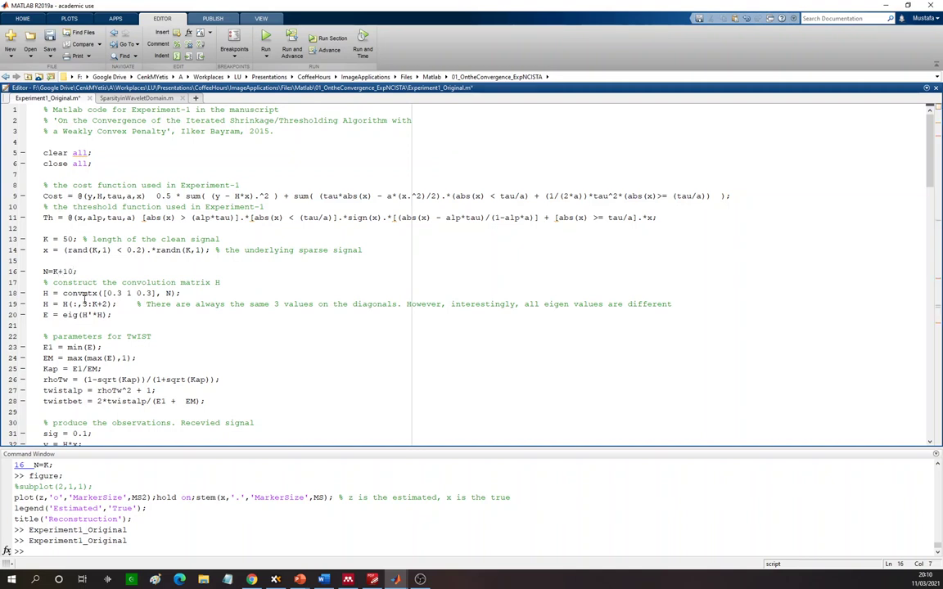
Step: Run the script twice with N=K+10 and sig kept at 0.1, and bring up the Reconstruction figure
scroll(131, 399, down, 2)
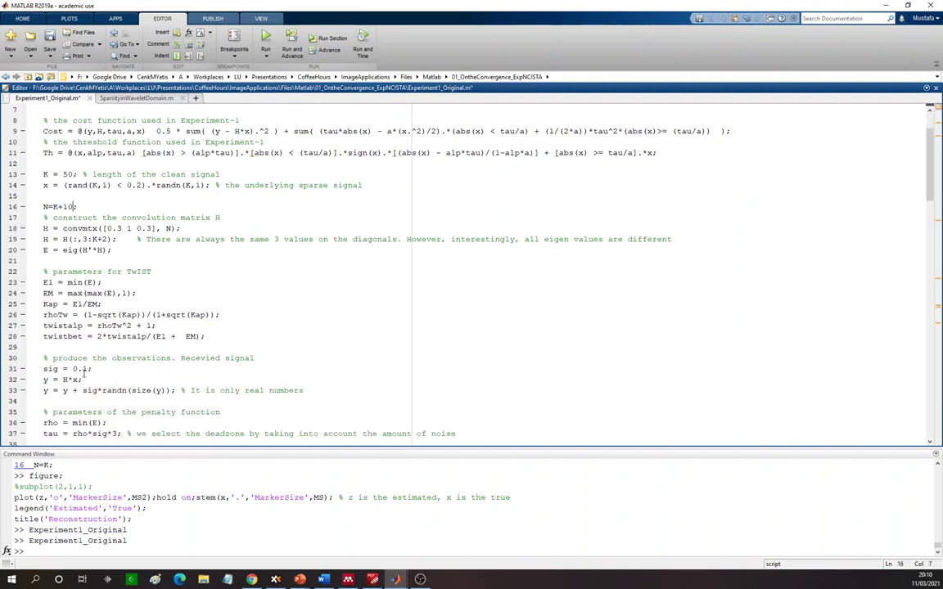
click(82, 369)
text(10)
key(BackSpace)
key(BackSpace)
click(266, 36)
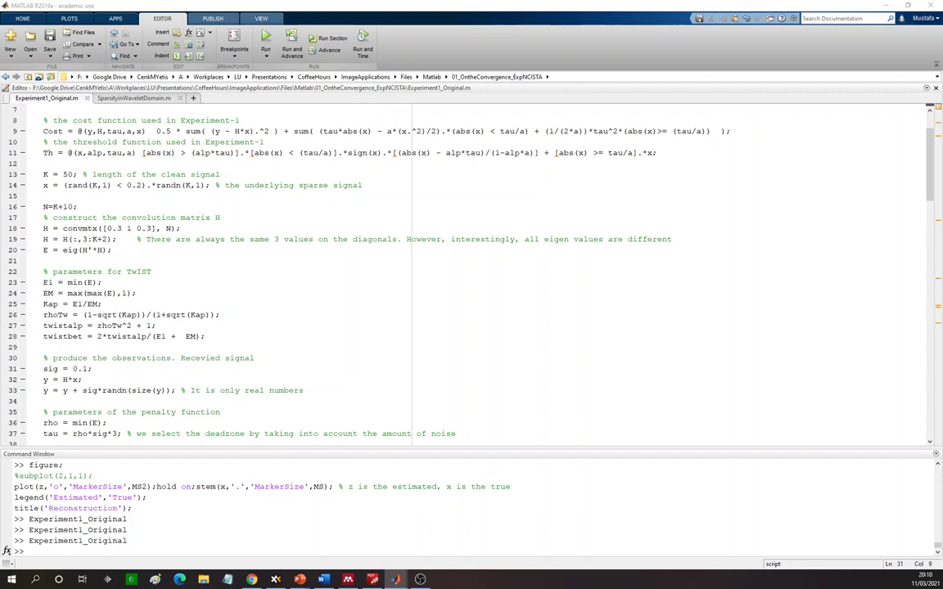
key(alt+Tab)
key(F5)
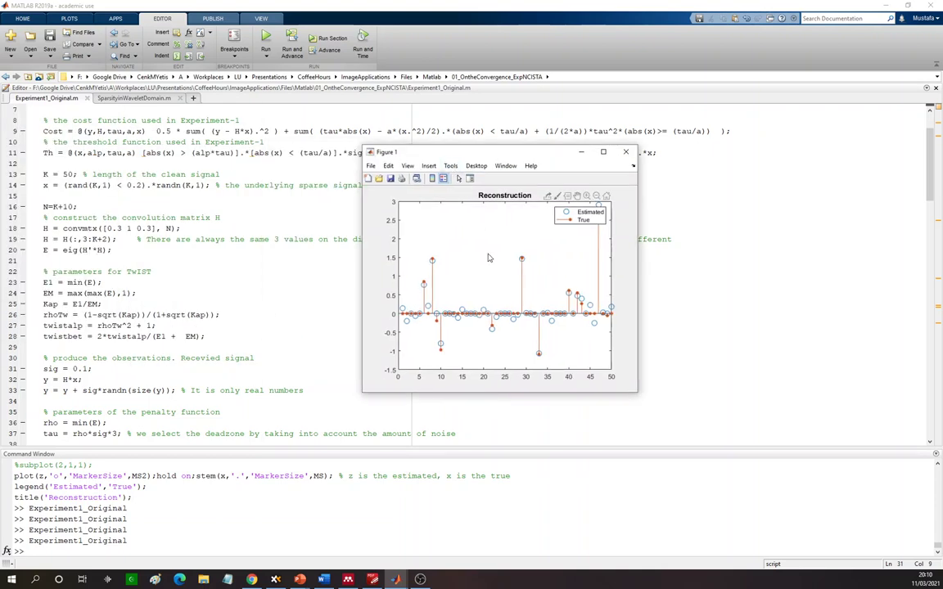
Step: Close the Reconstruction figure, set sig on line 31 to 0.01 and rerun the script
click(625, 151)
text(0)
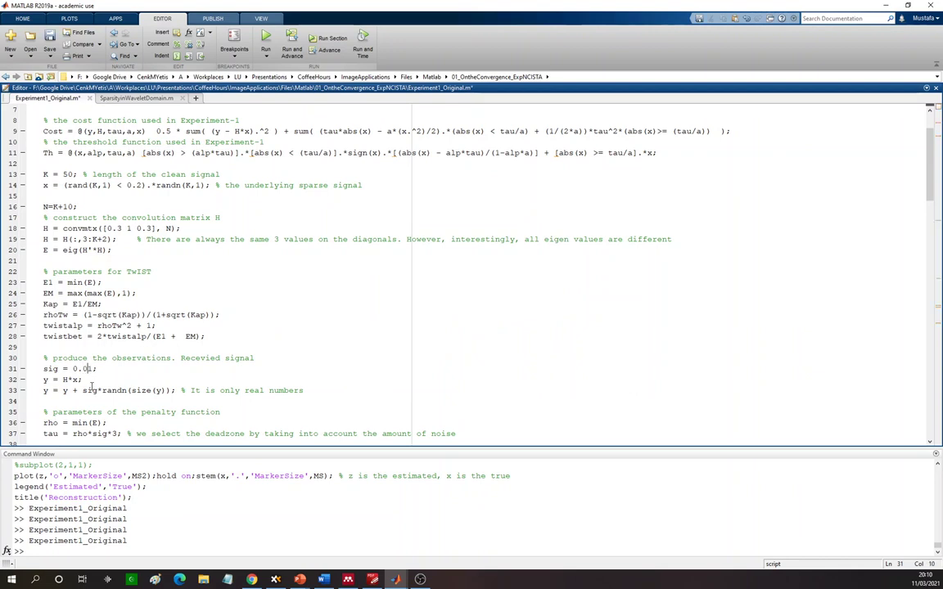
click(265, 40)
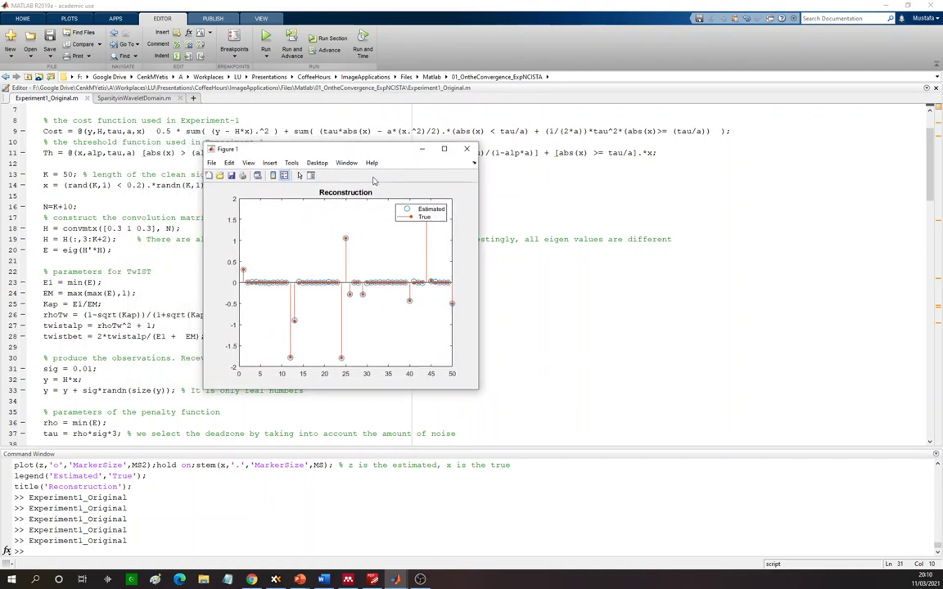
Step: Restore line 16 to N=K and run the script again to plot the reconstruction
click(87, 218)
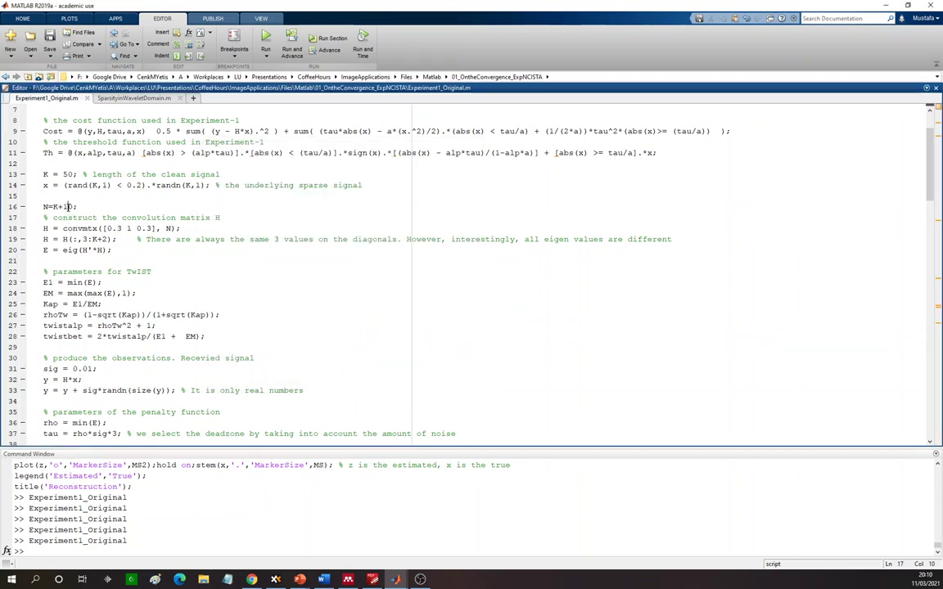
click(73, 206)
key(BackSpace)
key(BackSpace)
key(BackSpace)
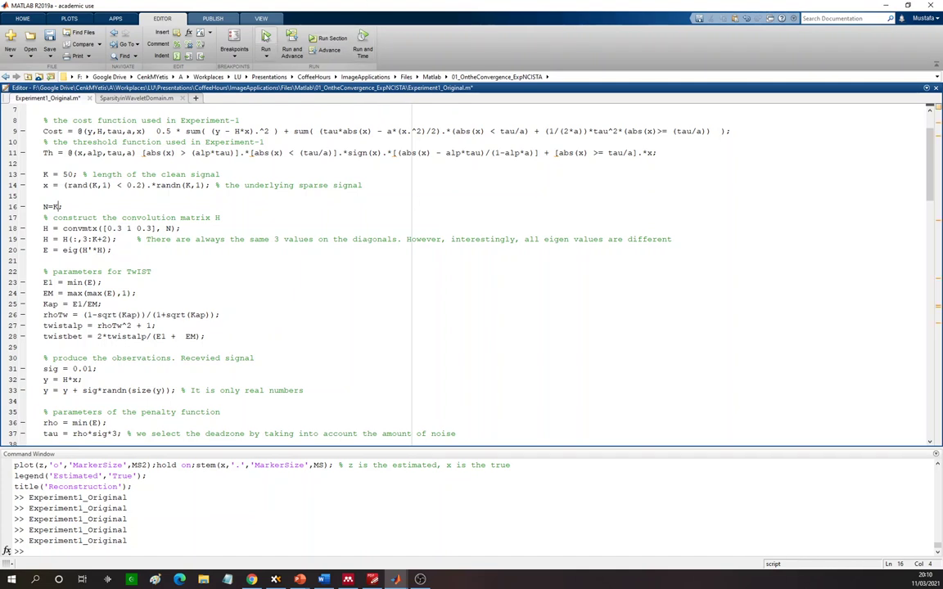
click(265, 37)
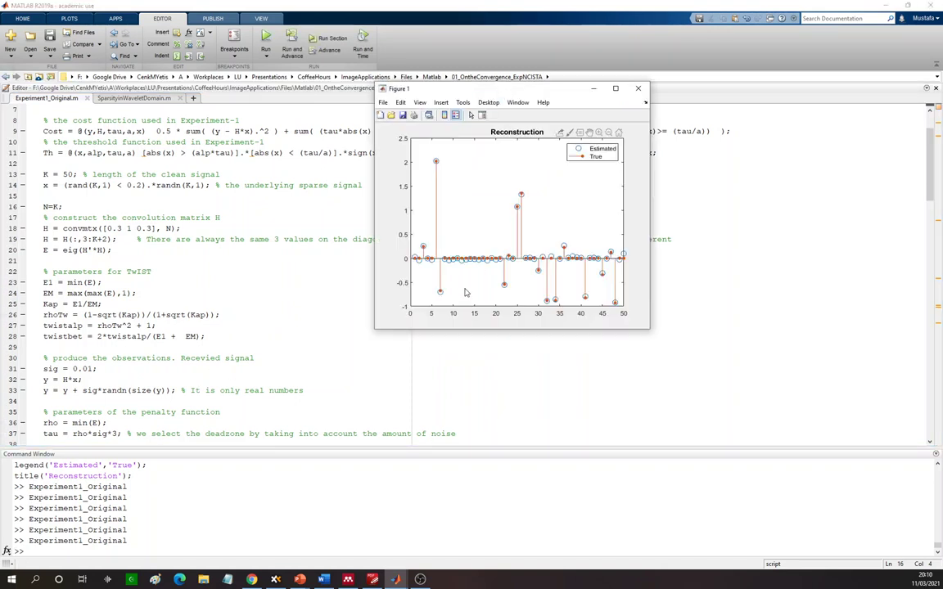
Step: Set sig on line 31 to 0.1, rerun the script with N=K and bring up the Reconstruction figure
click(82, 368)
key(Delete)
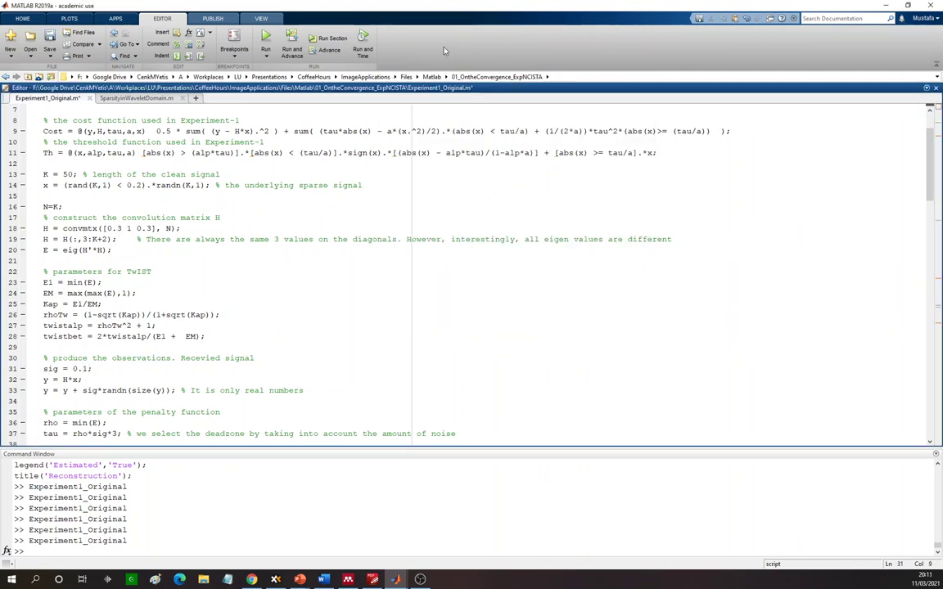
click(265, 41)
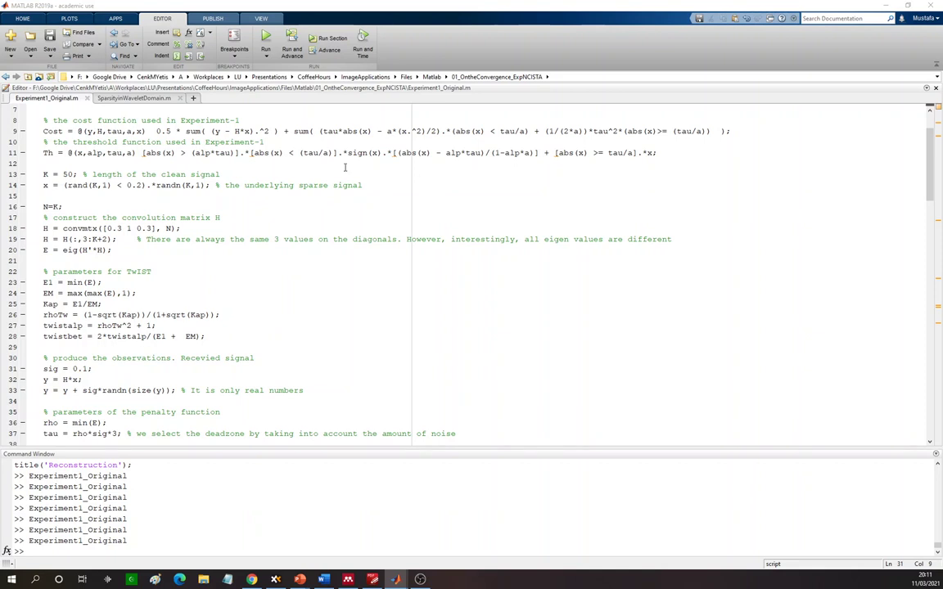
key(alt+Tab)
drag(351, 104, 461, 136)
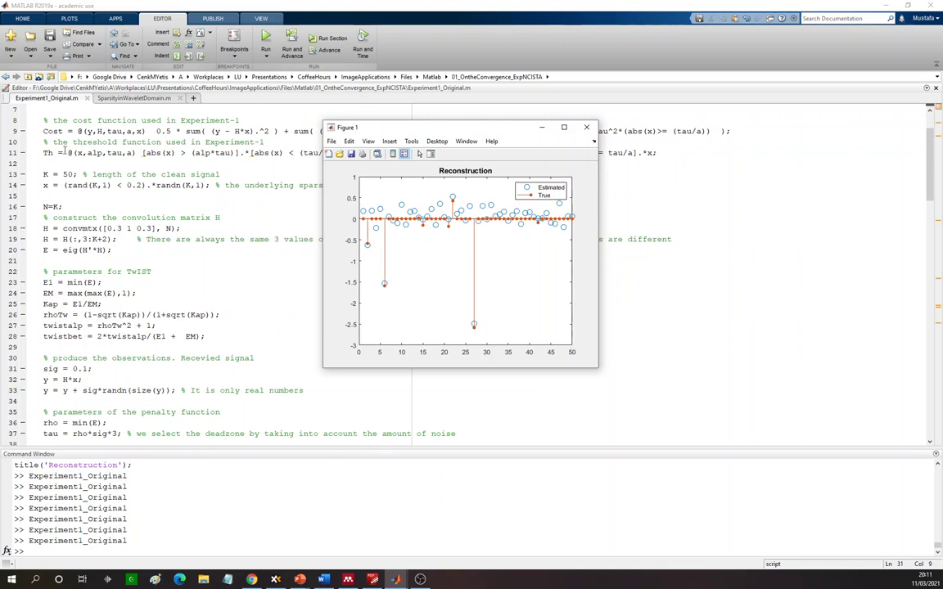
Step: Switch to the Results document in Word and examine the NCISTA and BCS values under the N=50, K=50 heading
click(69, 210)
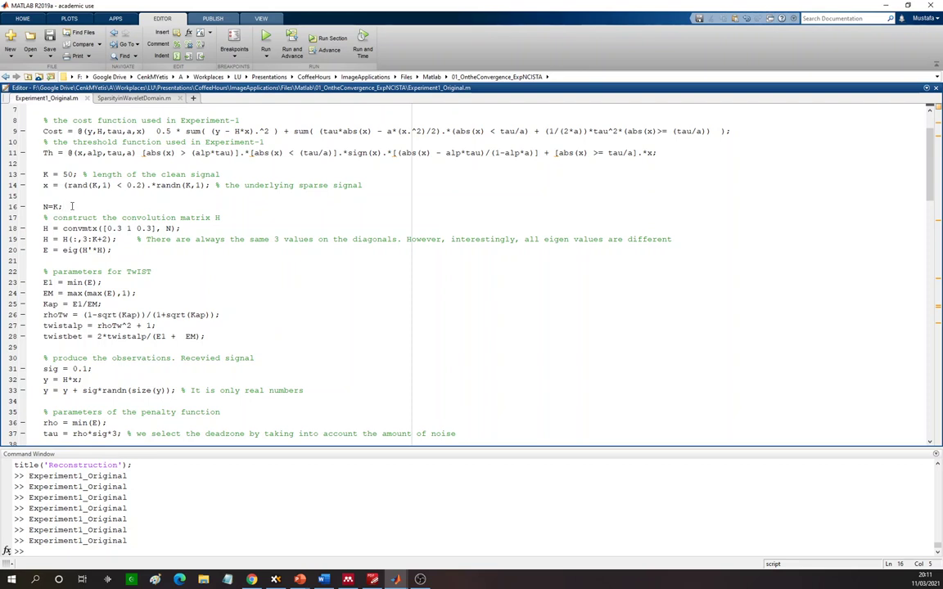
click(323, 578)
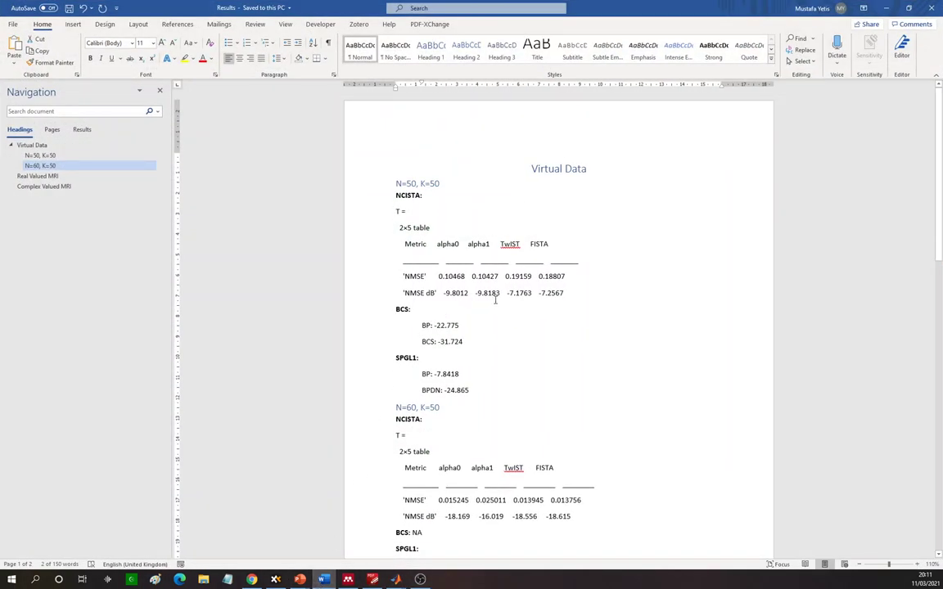
drag(441, 185, 397, 185)
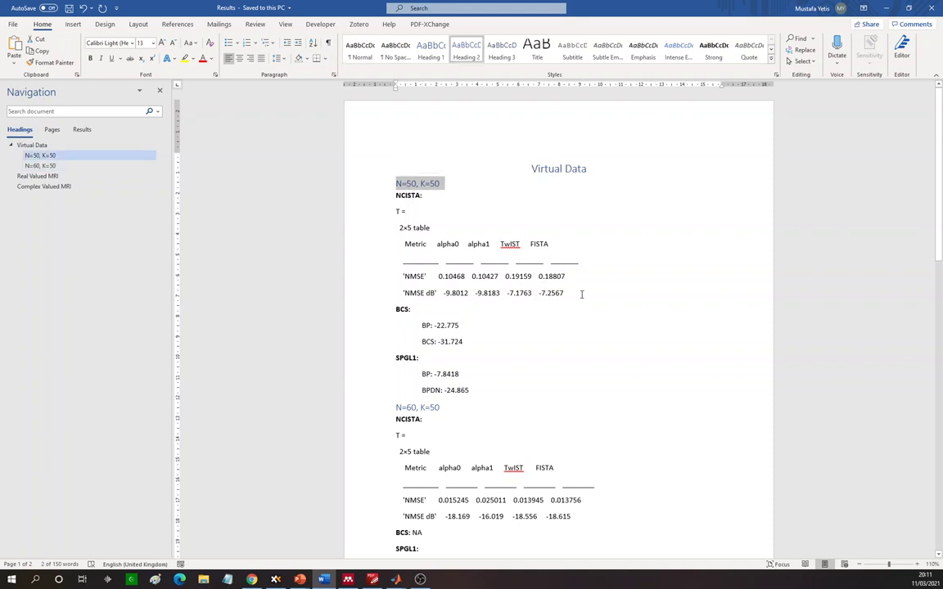
drag(583, 292, 410, 282)
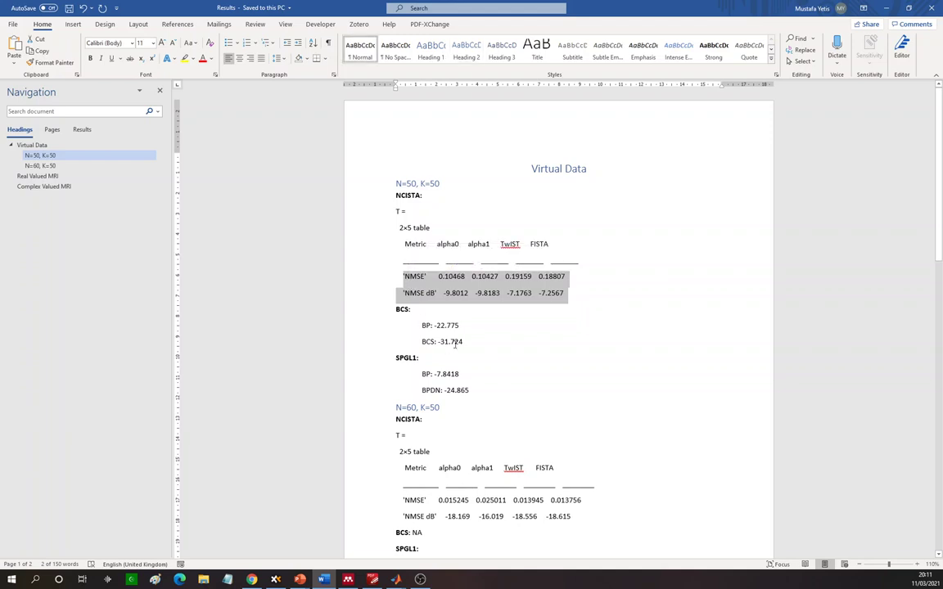
drag(420, 330, 382, 324)
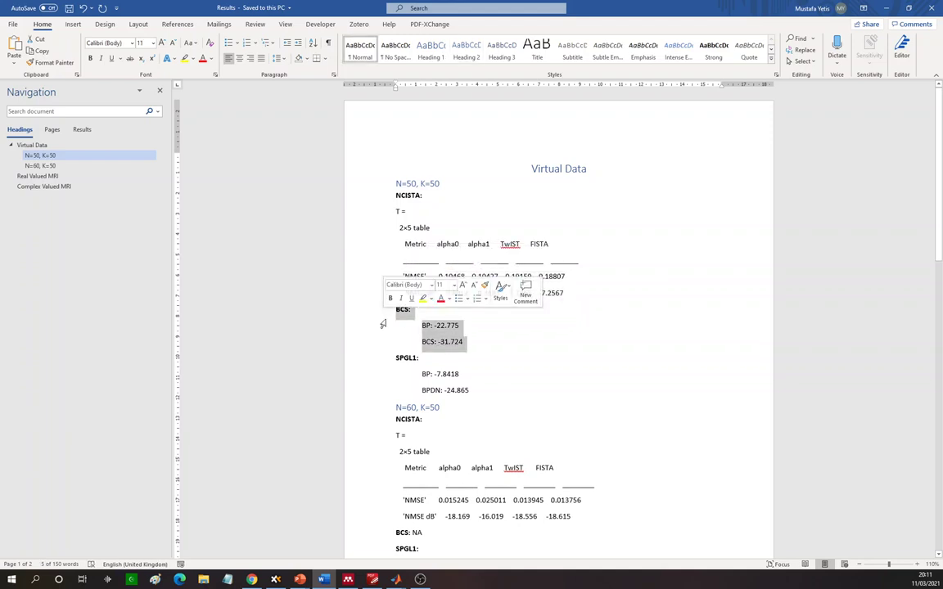
Step: Highlight the N=60, K=50 heading to examine the results listed under it
scroll(426, 360, down, 2)
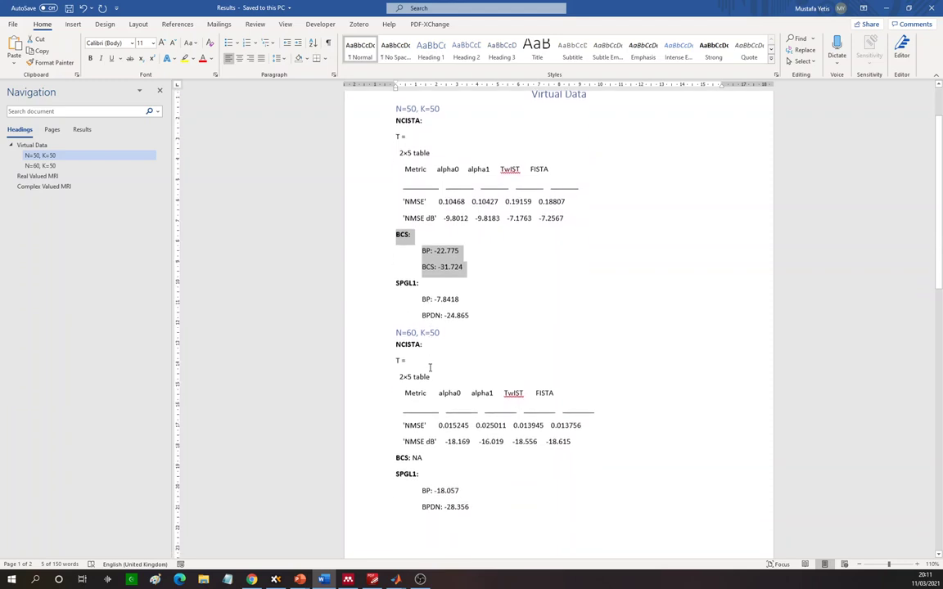
click(395, 334)
drag(394, 334, 436, 333)
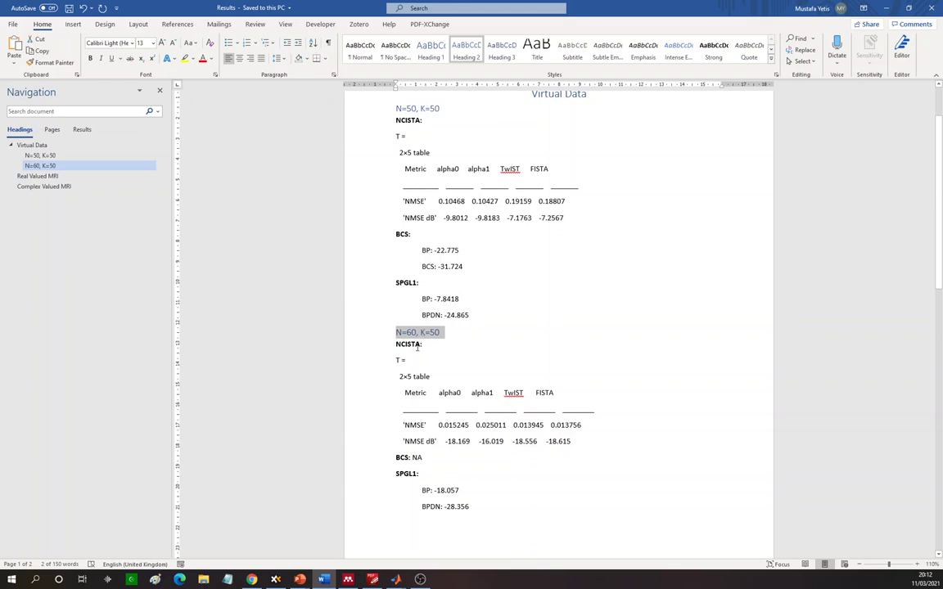
Step: Highlight the SPGL1 label, the BPDN value and the NMSE dB row under N=60, K=50 to compare the methods
click(391, 473)
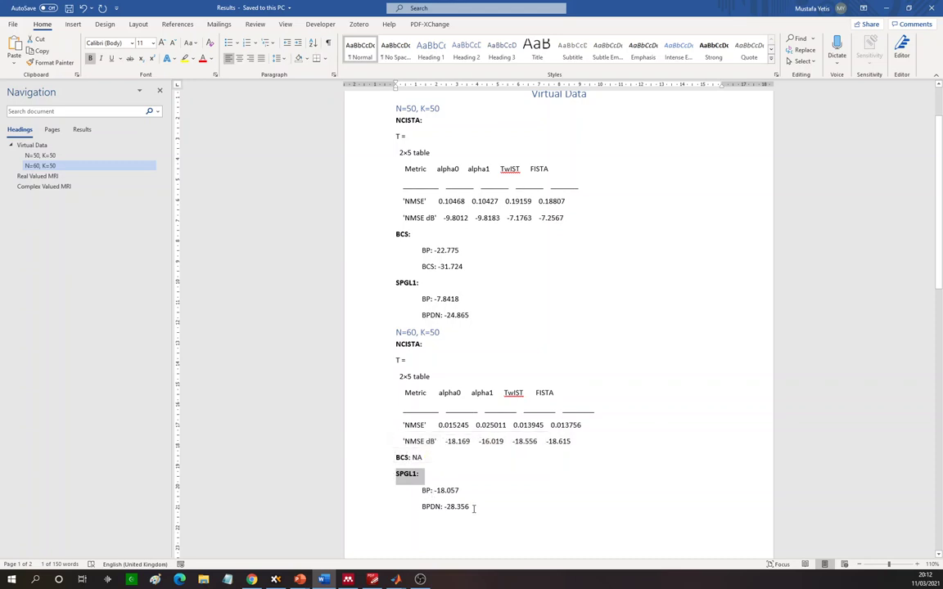
drag(473, 509, 434, 511)
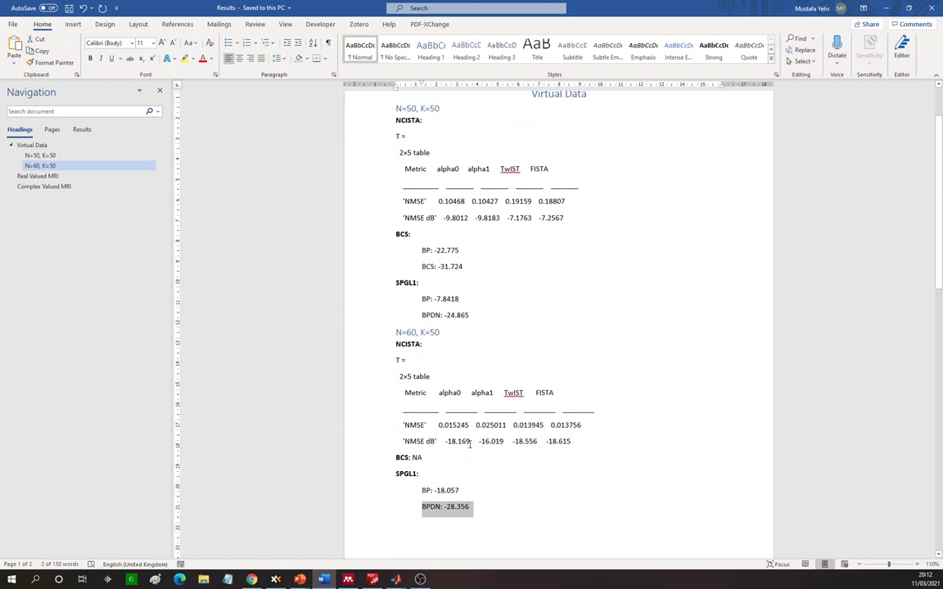
drag(583, 442, 403, 441)
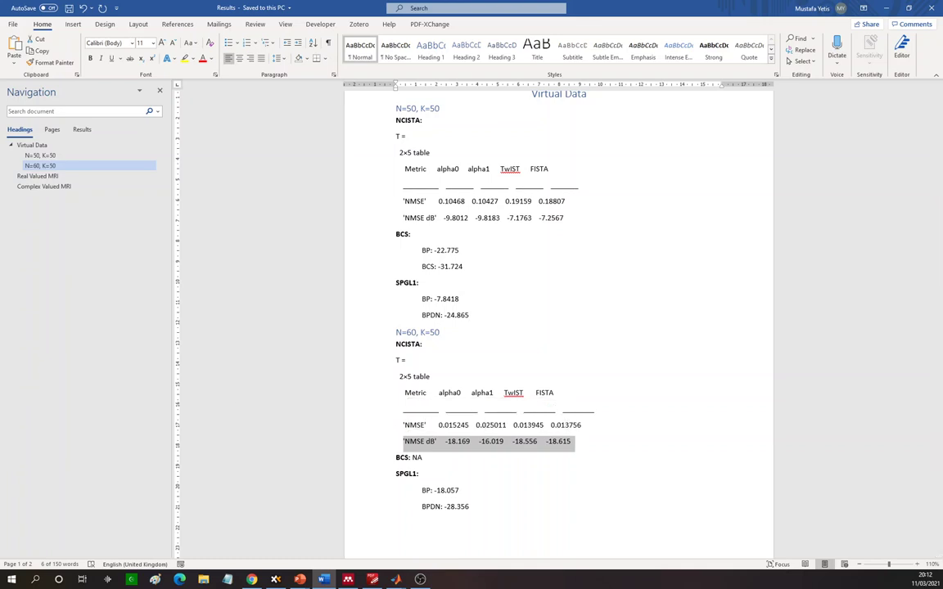
Step: Switch to XYplorer and go to the 02_BCS_demo folder inside the Matlab folder
click(300, 579)
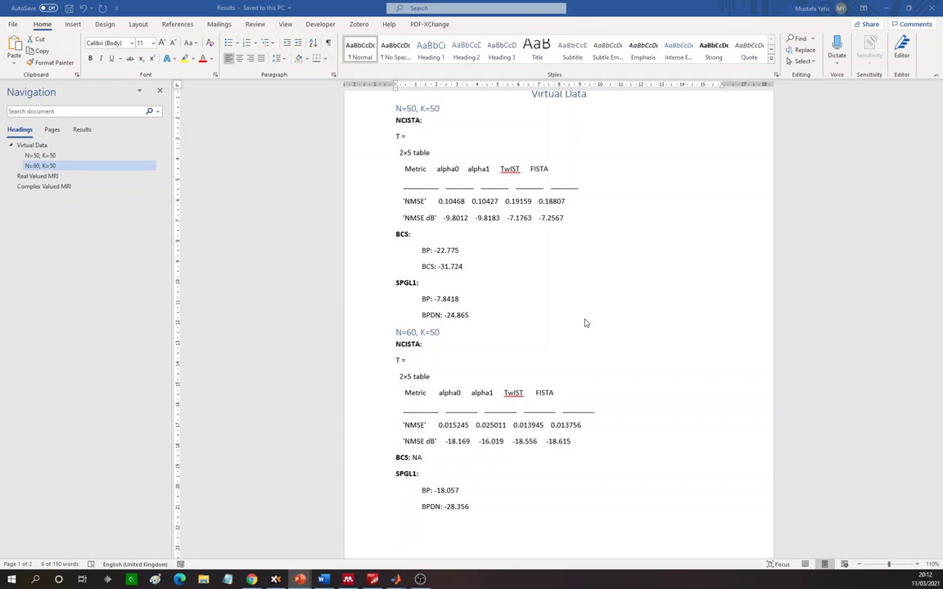
click(276, 579)
click(186, 64)
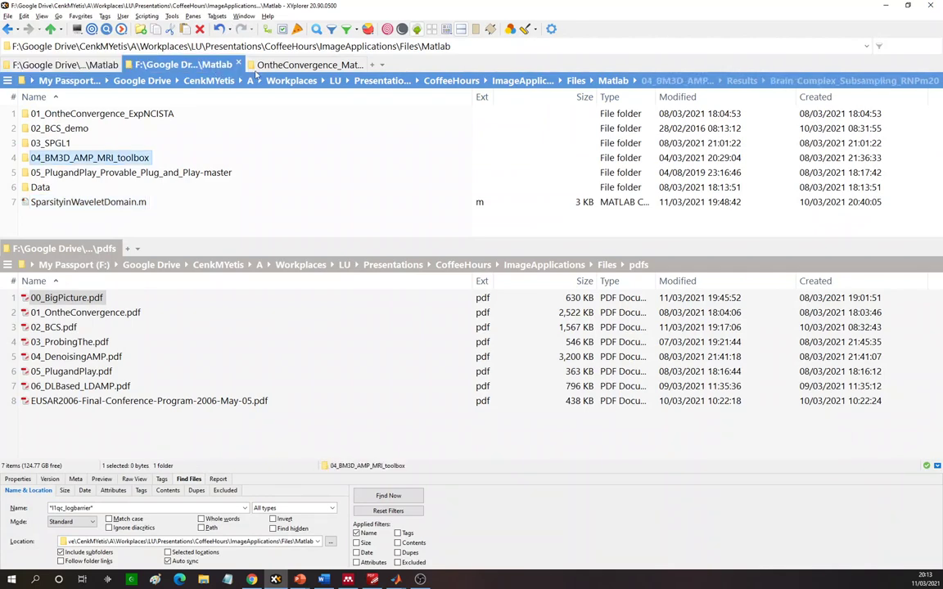
click(634, 80)
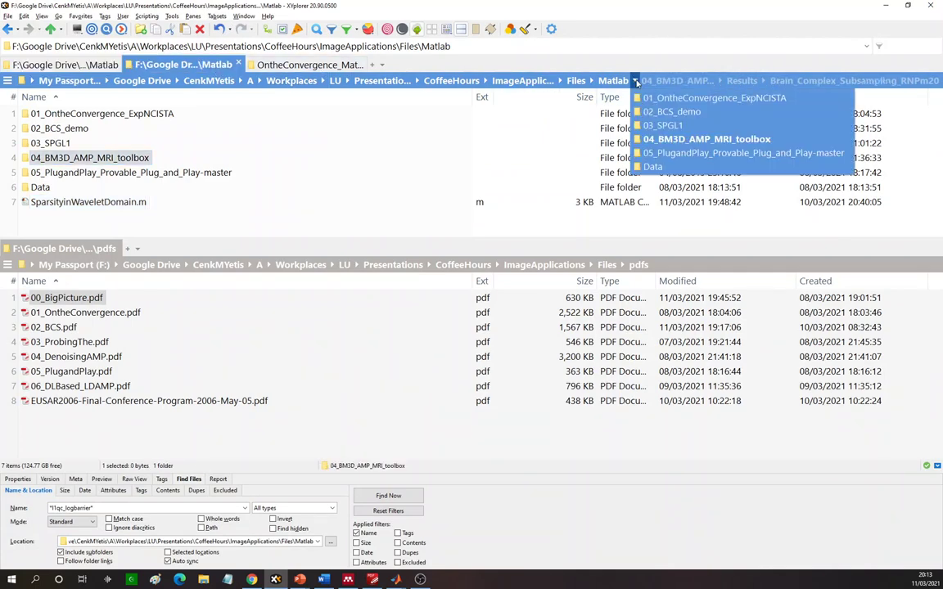
click(656, 112)
scroll(139, 199, down, 1)
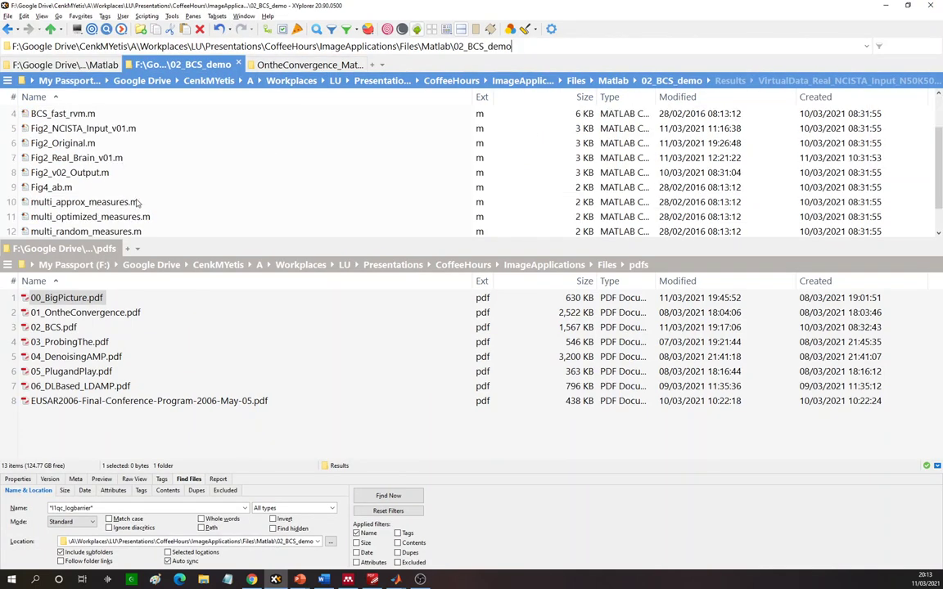
Step: Open Fig2_Original.m from the 02_BCS_demo folder in the MATLAB editor
click(80, 141)
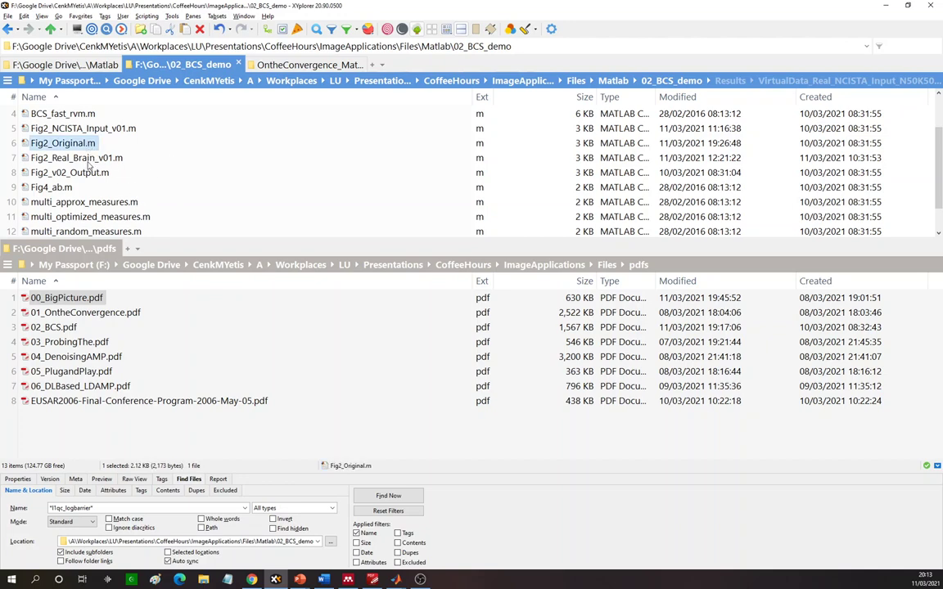
mouse_move(395, 579)
click(265, 534)
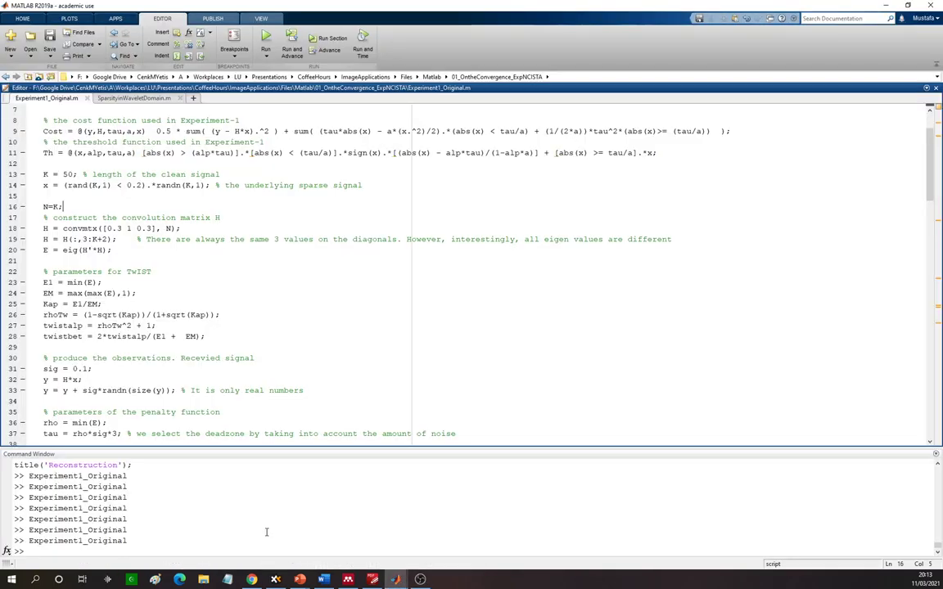
key(alt+Tab)
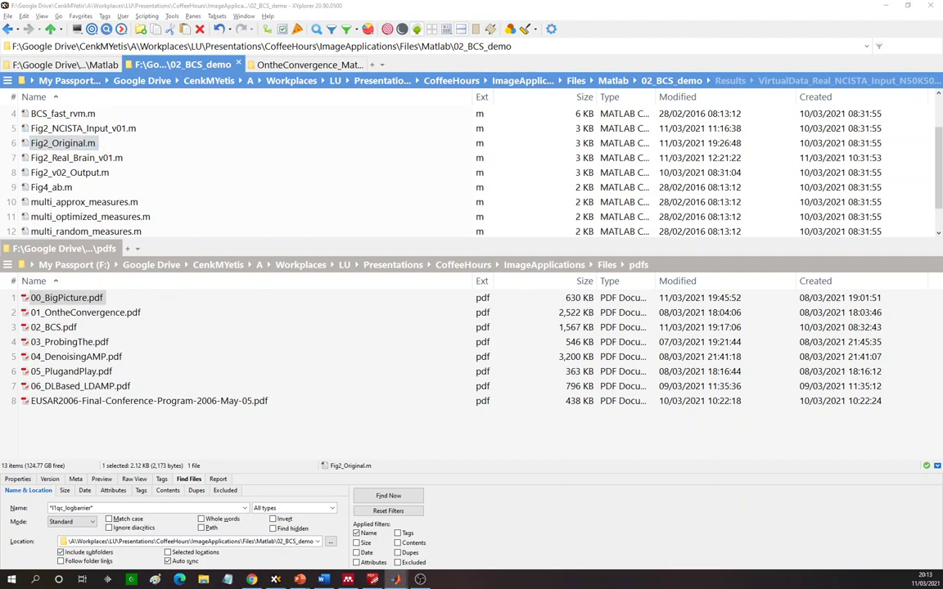
key(Return)
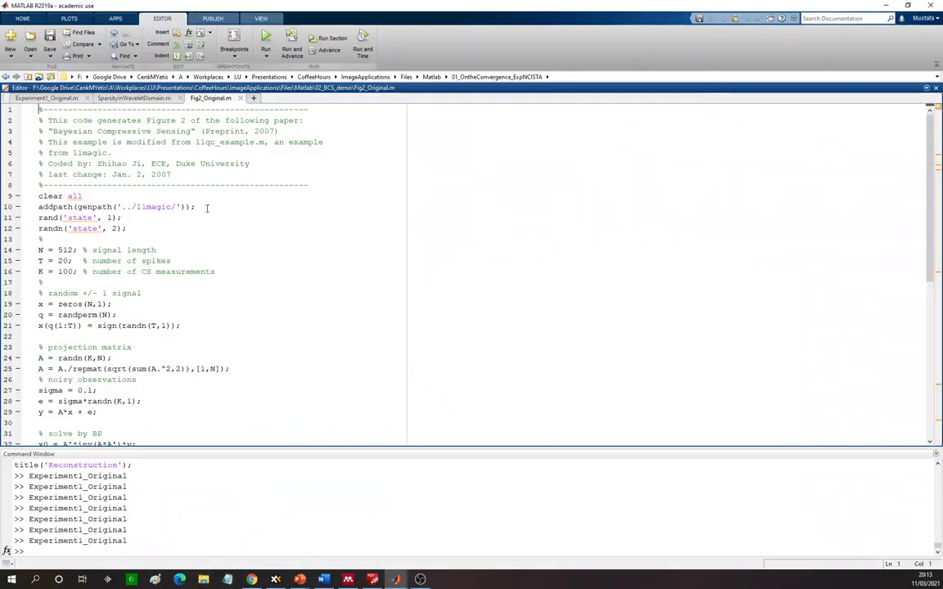
Step: Examine the signal length N, spike count T and measurement count K, as well as the projection matrix code on lines 24 and 25
drag(157, 250, 38, 249)
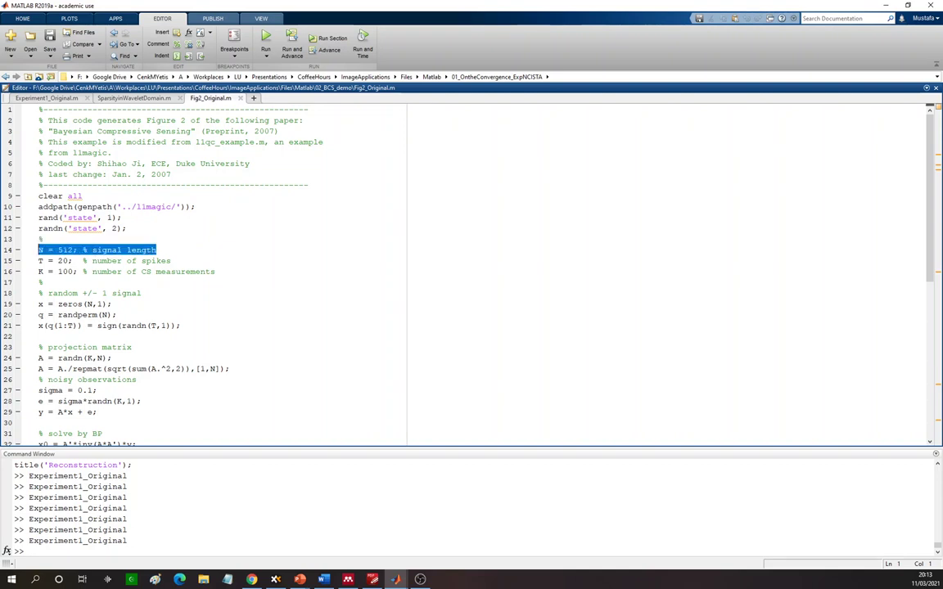
click(38, 251)
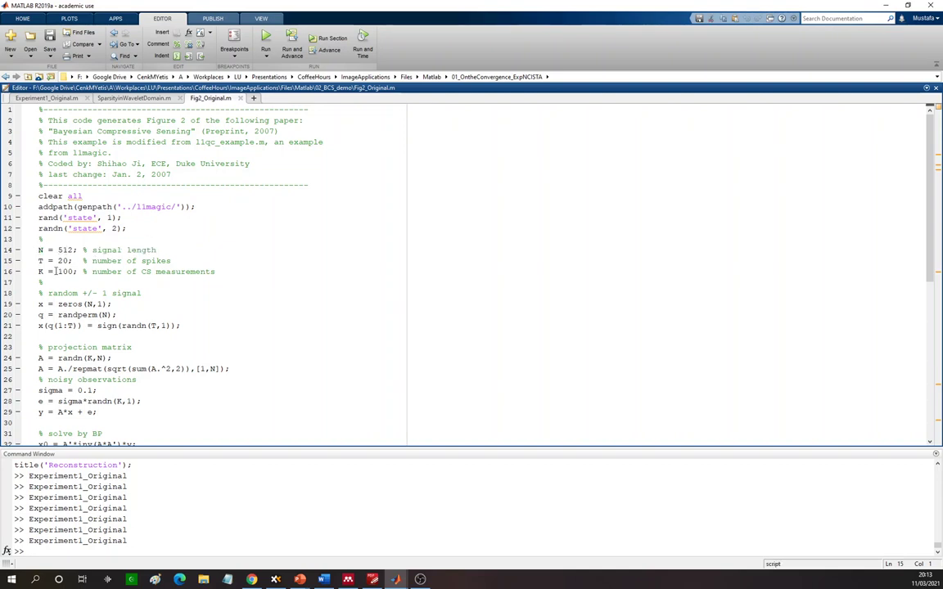
drag(39, 271, 133, 280)
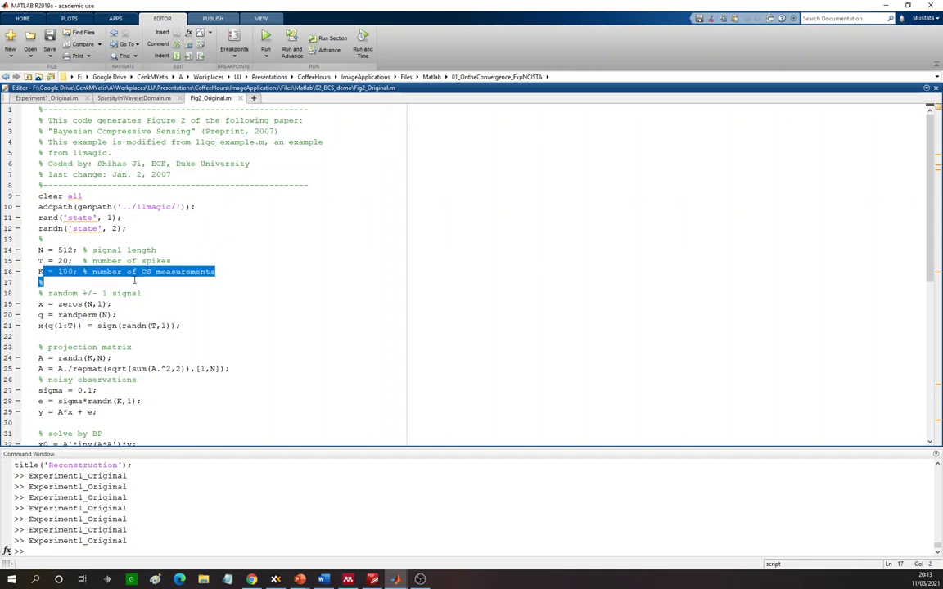
click(63, 260)
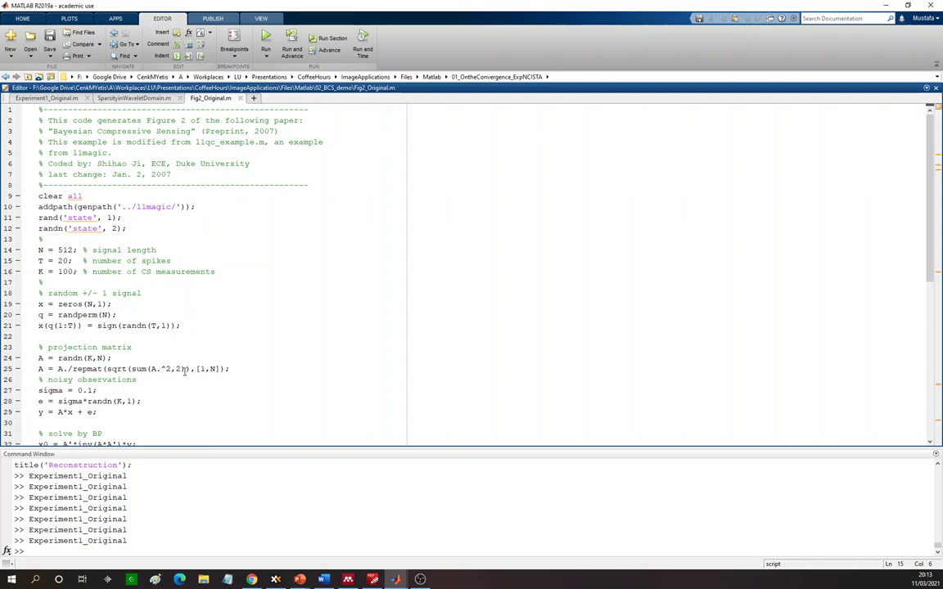
drag(235, 369, 39, 358)
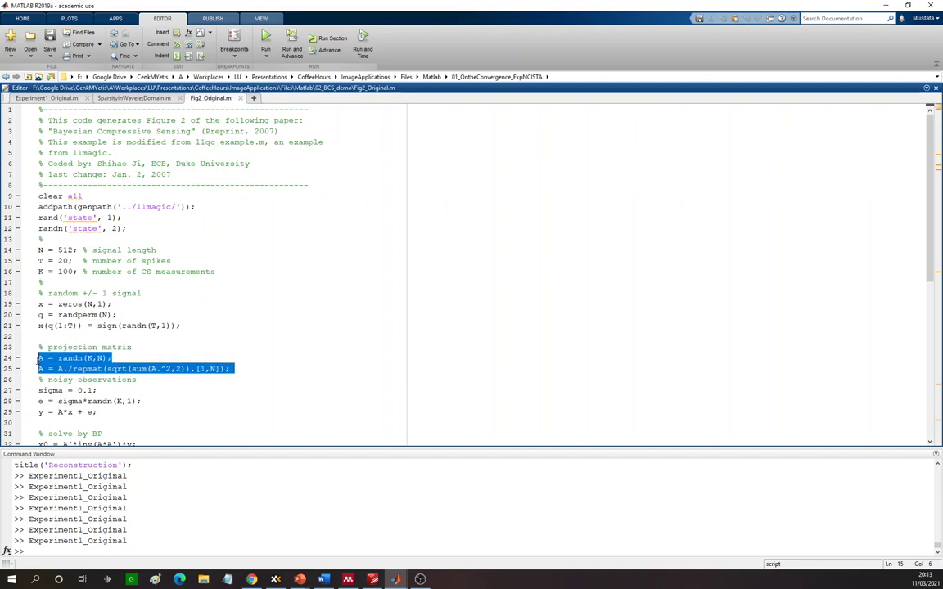
scroll(112, 351, down, 2)
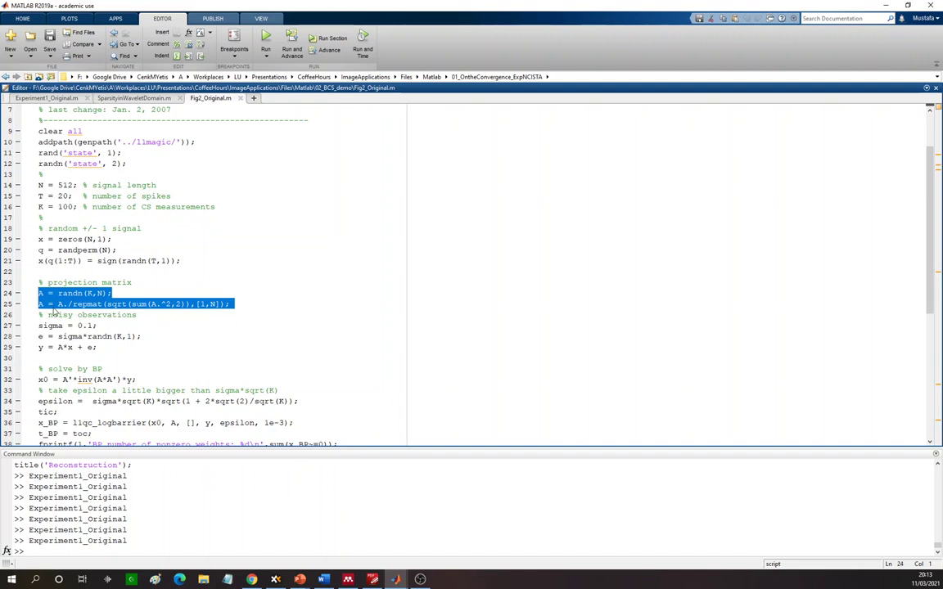
Step: Run Fig2_Original.m with MATLAB's current folder changed to 02_BCS_demo, and highlight the NMSEdB output
click(89, 326)
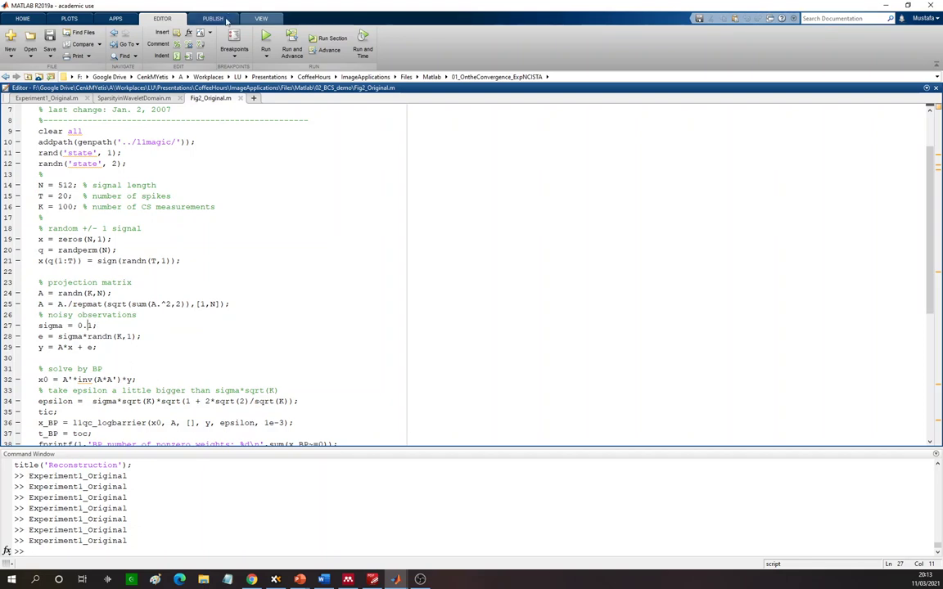
click(266, 37)
click(410, 312)
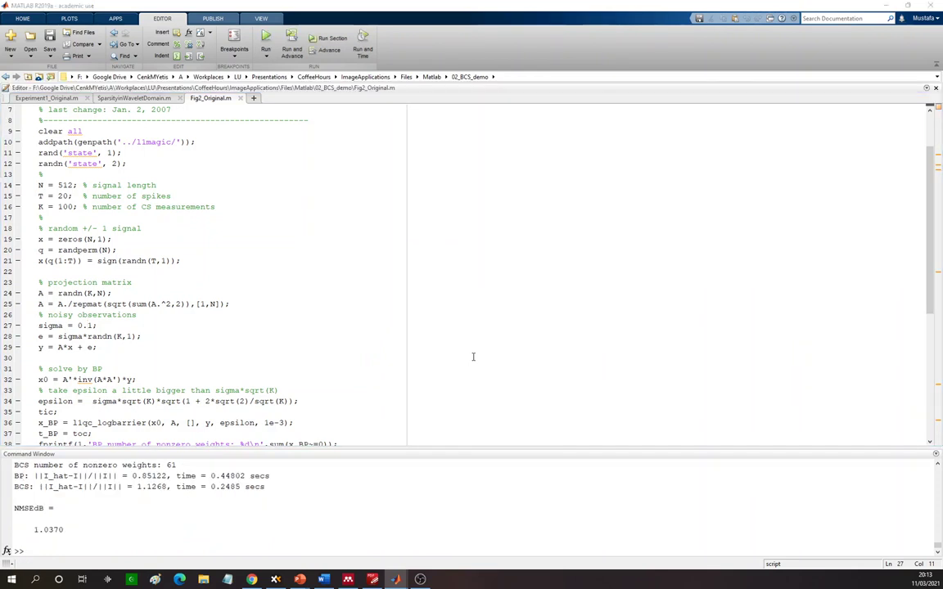
drag(55, 508, 17, 509)
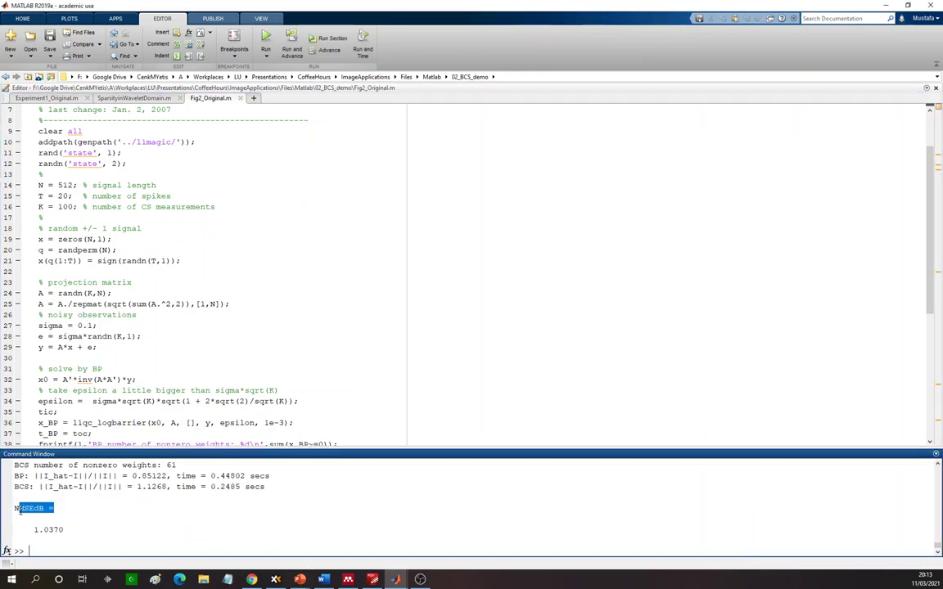
Step: Set sigma on line 27 to 0.01, rerun the script and highlight the NMSEdB output
click(89, 326)
text(0)
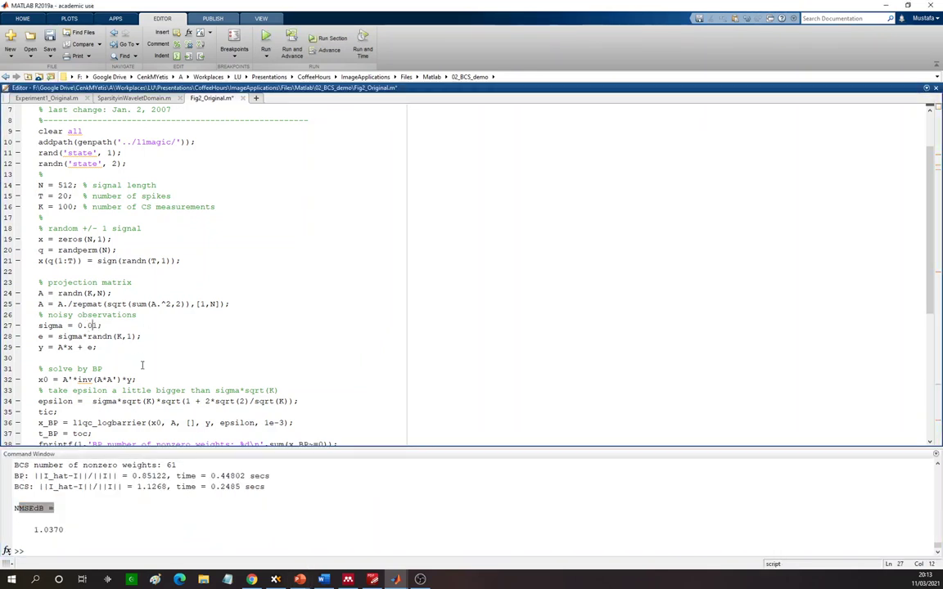
click(266, 36)
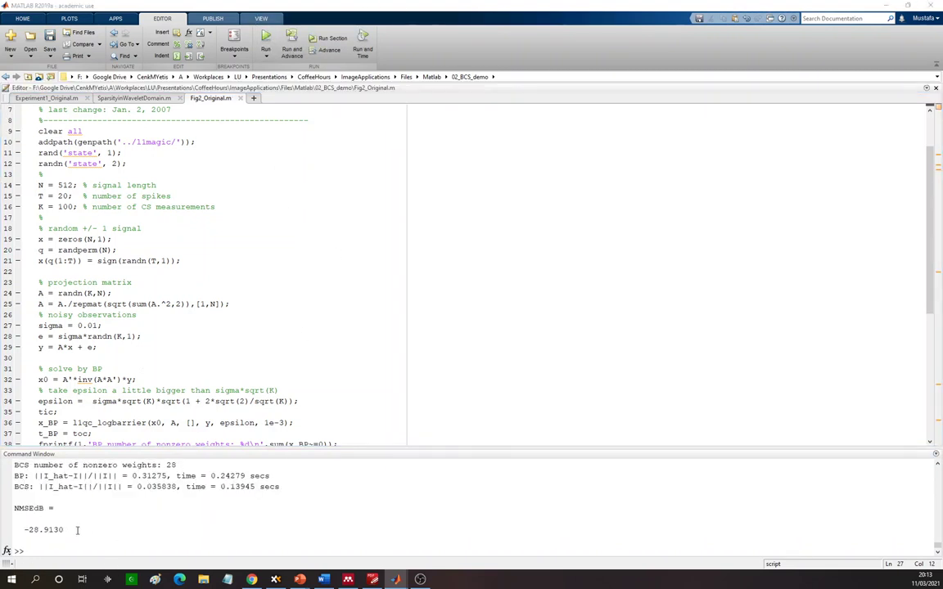
drag(77, 530, 14, 506)
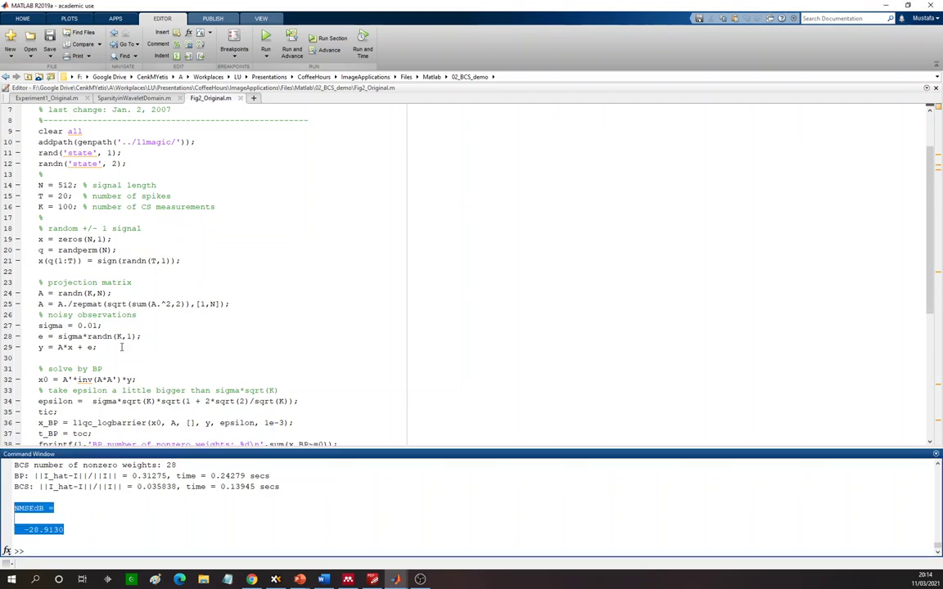
key(alt+Tab)
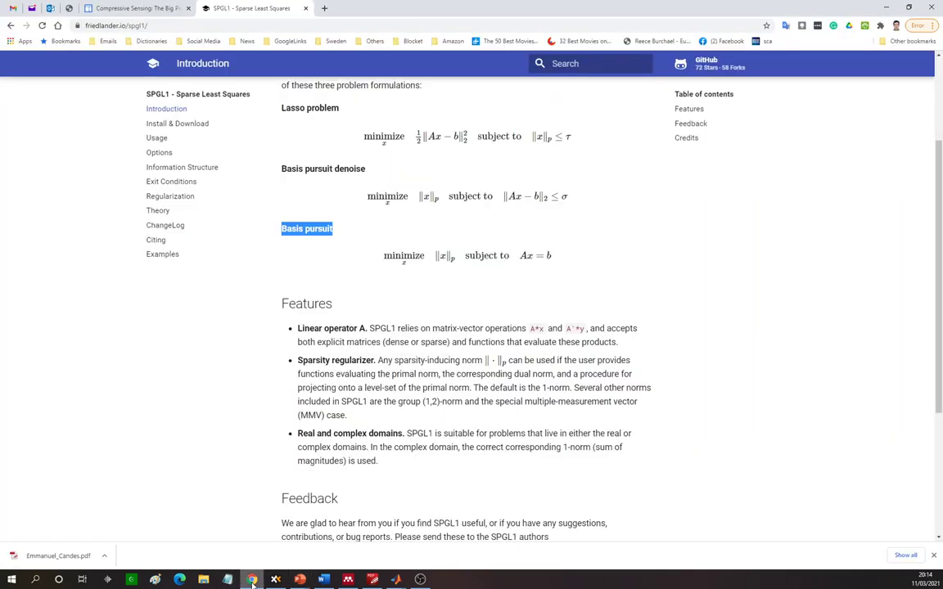
key(alt+Tab)
click(323, 7)
text(https://arxiv.org/pdf/1305.7323.pdf)
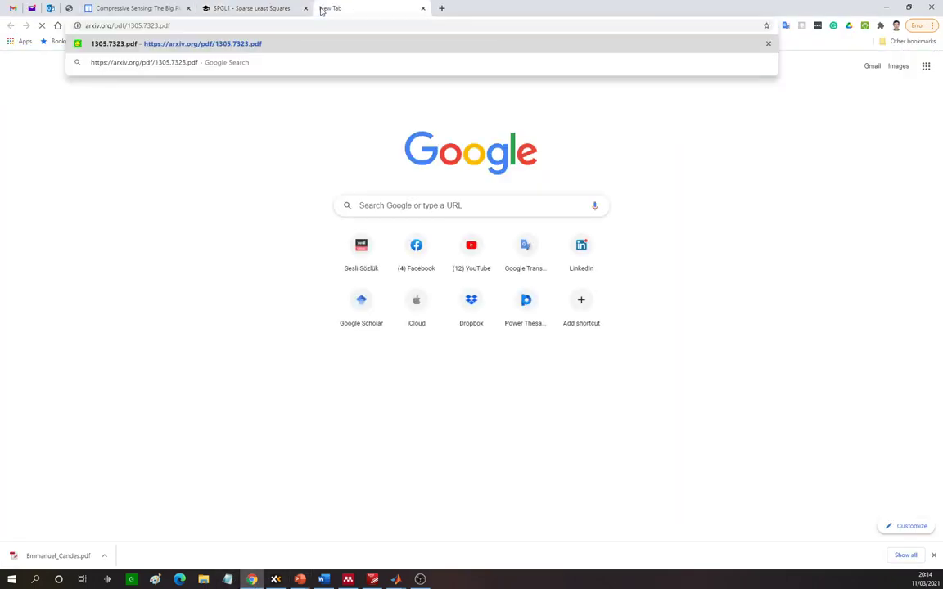
key(Return)
drag(540, 125, 687, 125)
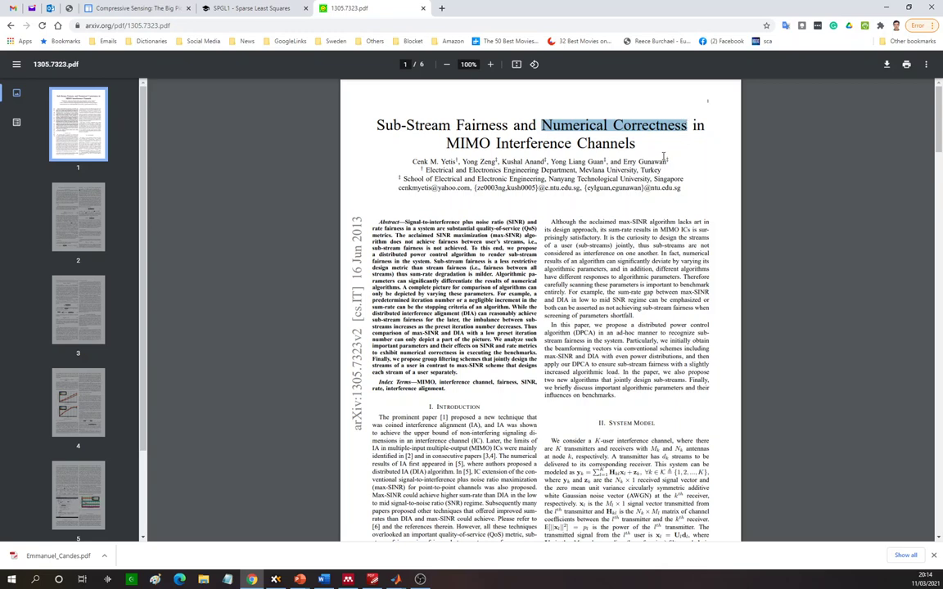
click(885, 7)
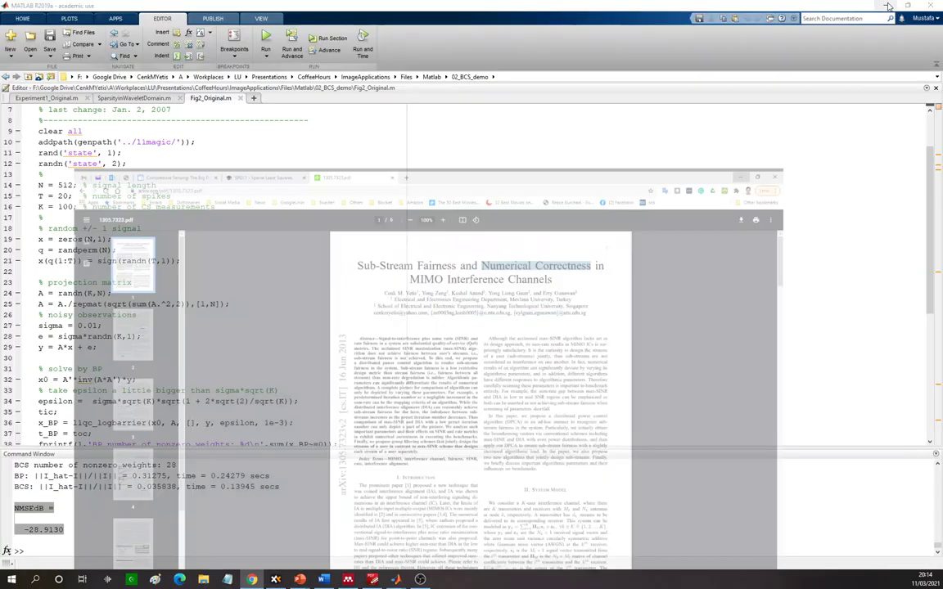
Step: Switch to the PowerPoint slide show to review the MATLAB Examples slide on BCS and complex valued MRI
click(547, 264)
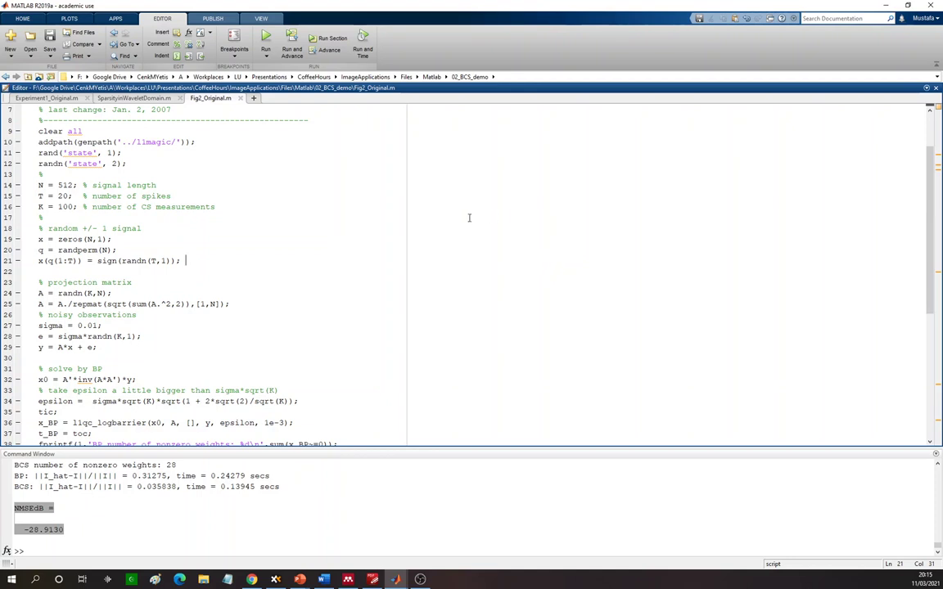
click(223, 204)
click(300, 578)
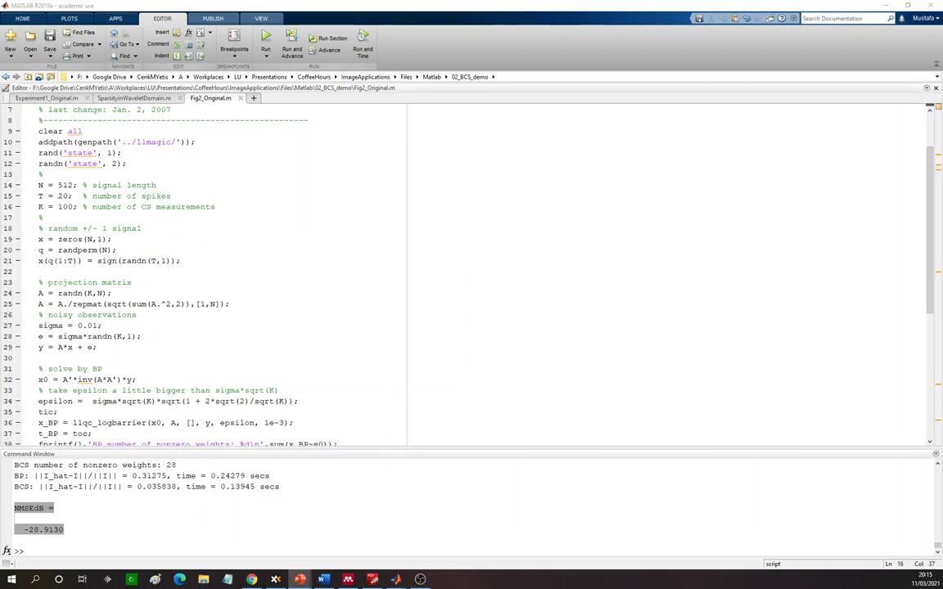
key(alt+Tab)
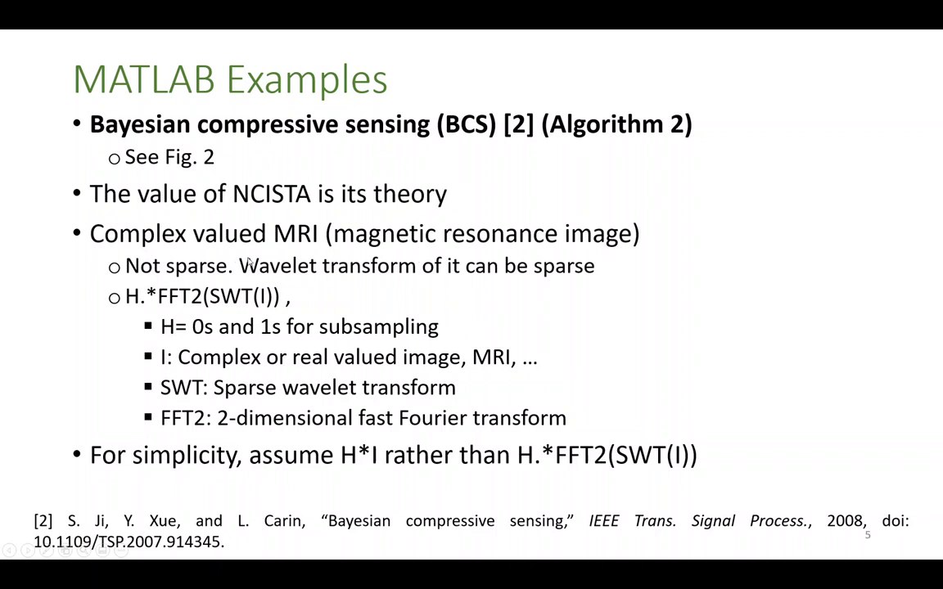
key(alt+Tab)
Step: In XYplorer, go to the 01_OntheConvergence_ExpNCISTA folder and open IIIb_Experiment1_Brain_Complex.m in MATLAB
click(278, 579)
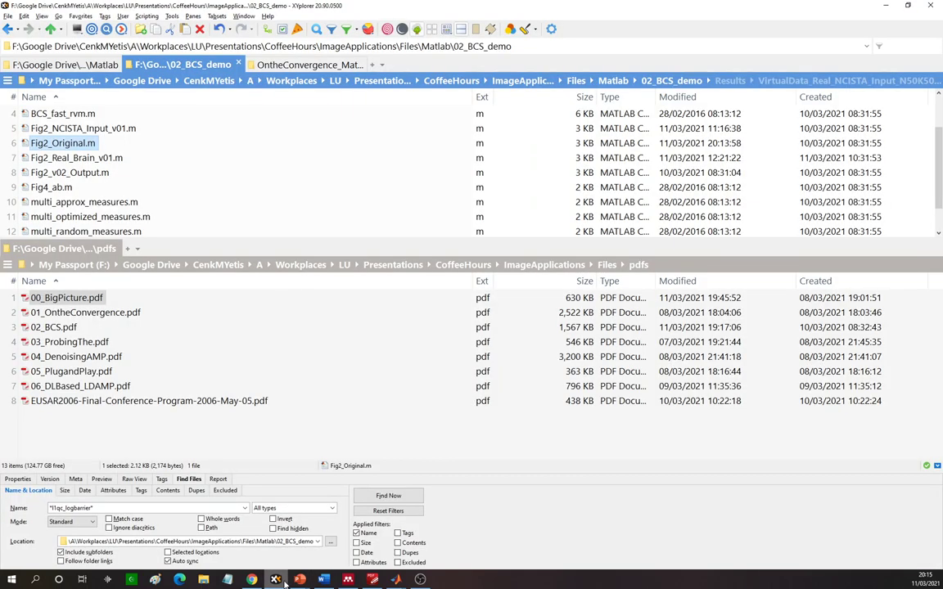
click(635, 80)
click(662, 99)
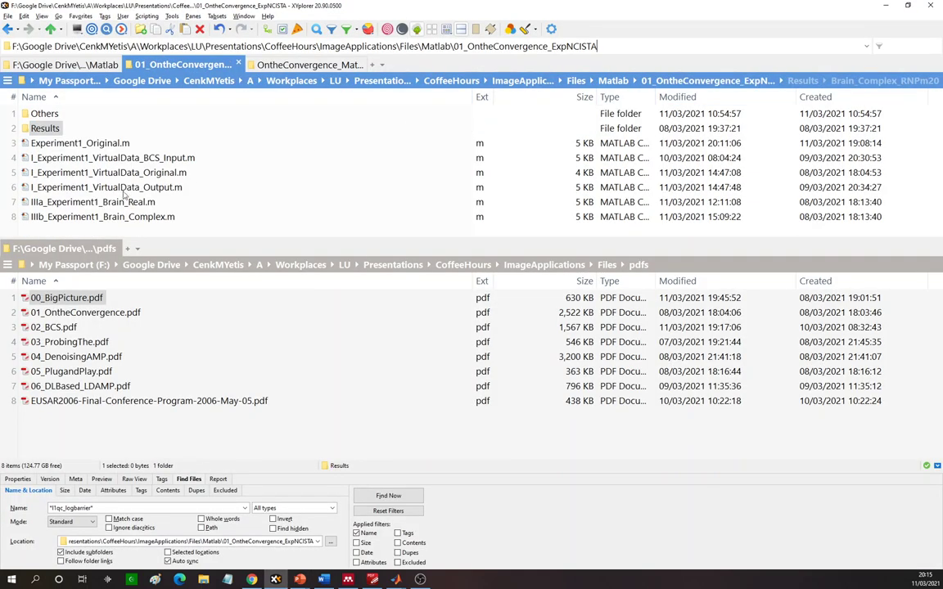
click(171, 218)
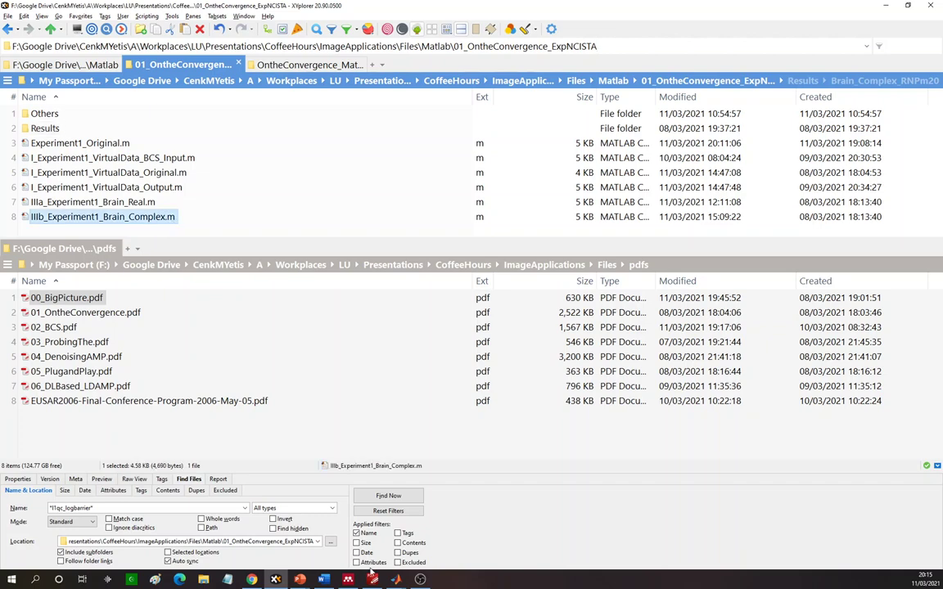
mouse_move(396, 579)
click(265, 545)
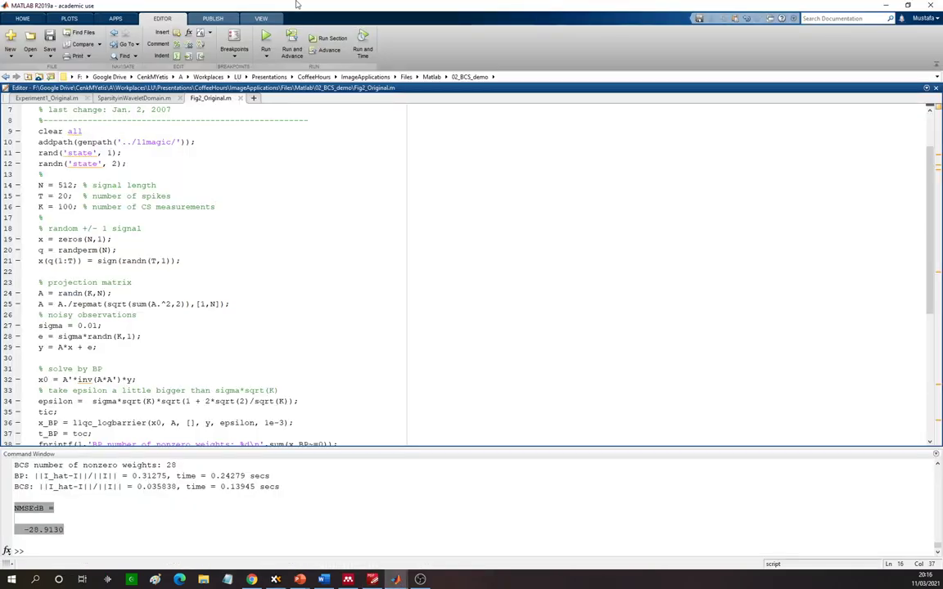
key(alt+Tab)
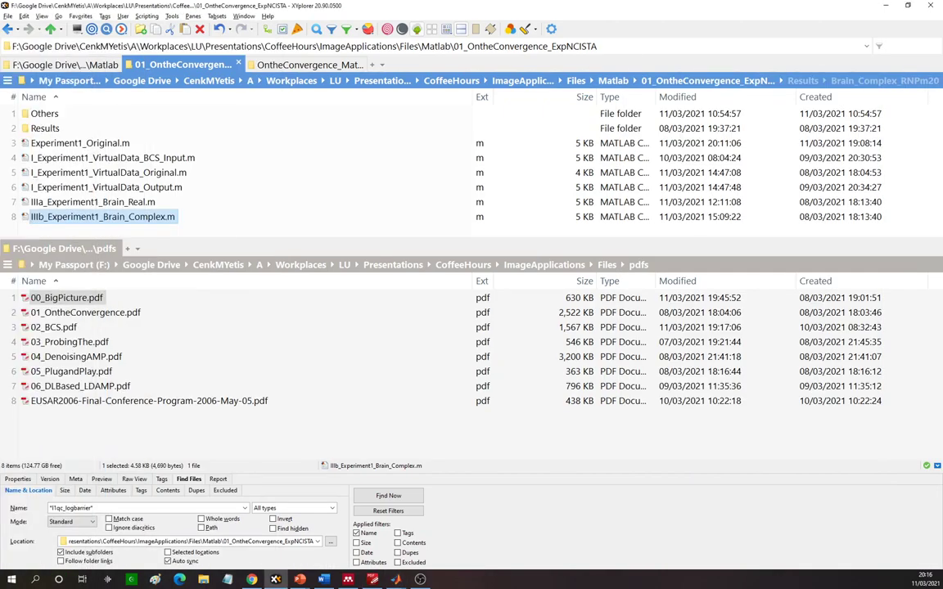
key(alt+Tab)
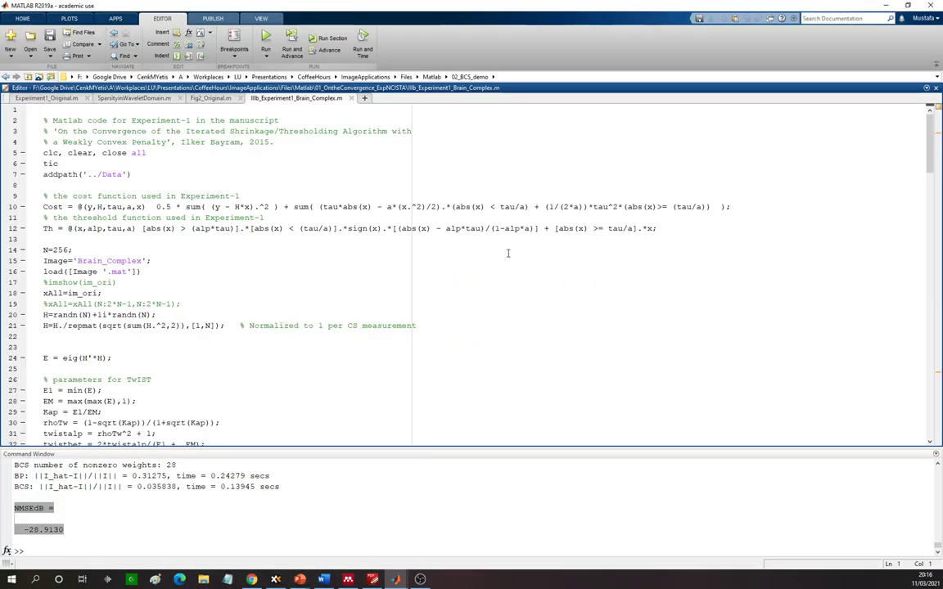
Step: Set a breakpoint on line 21 and run the script with MATLAB's current folder changed to the script's folder
scroll(142, 227, down, 1)
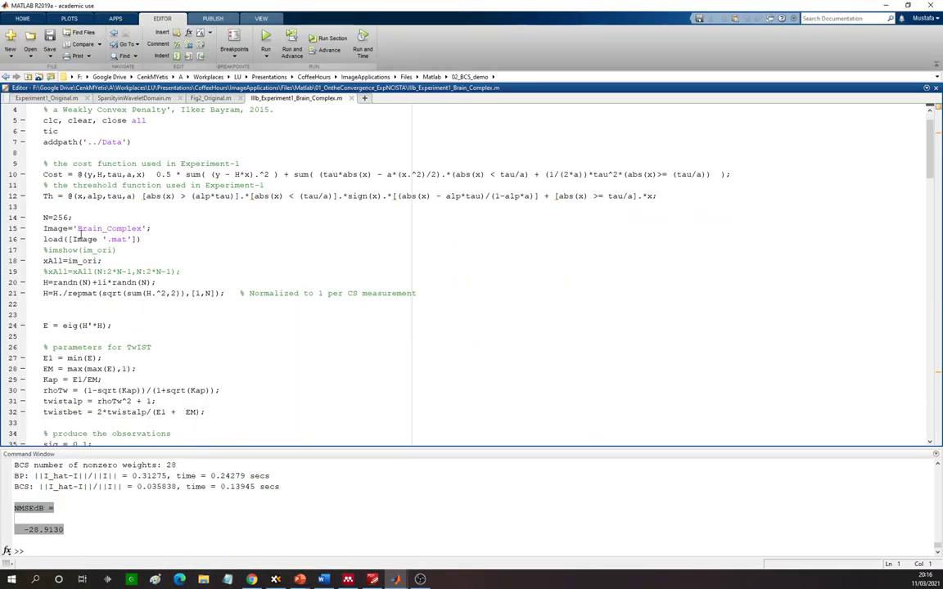
click(22, 293)
key(F5)
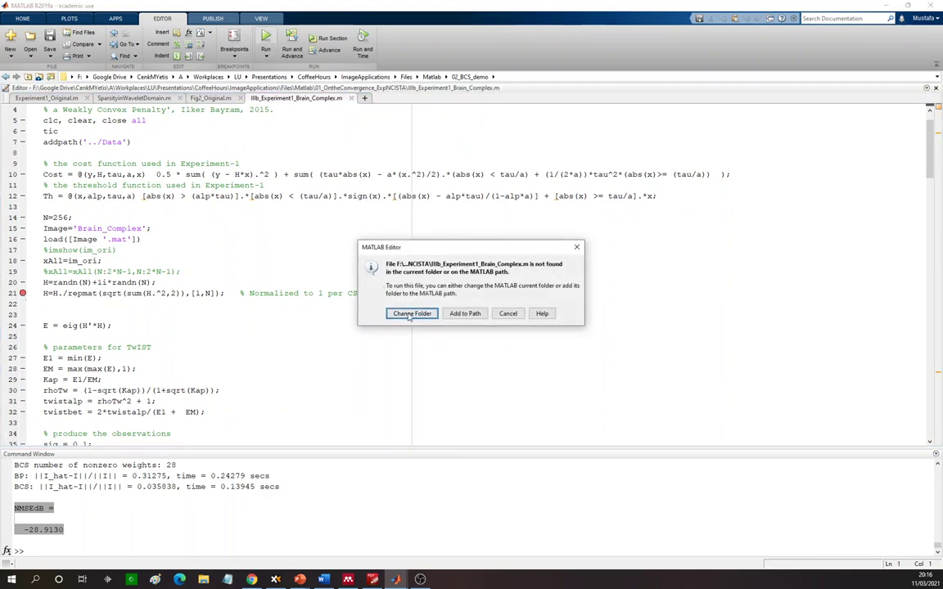
click(369, 286)
Step: Evaluate the commented imshow(im_ori) on line 17, view the brain image in a maximized figure window and close it
drag(141, 239, 117, 249)
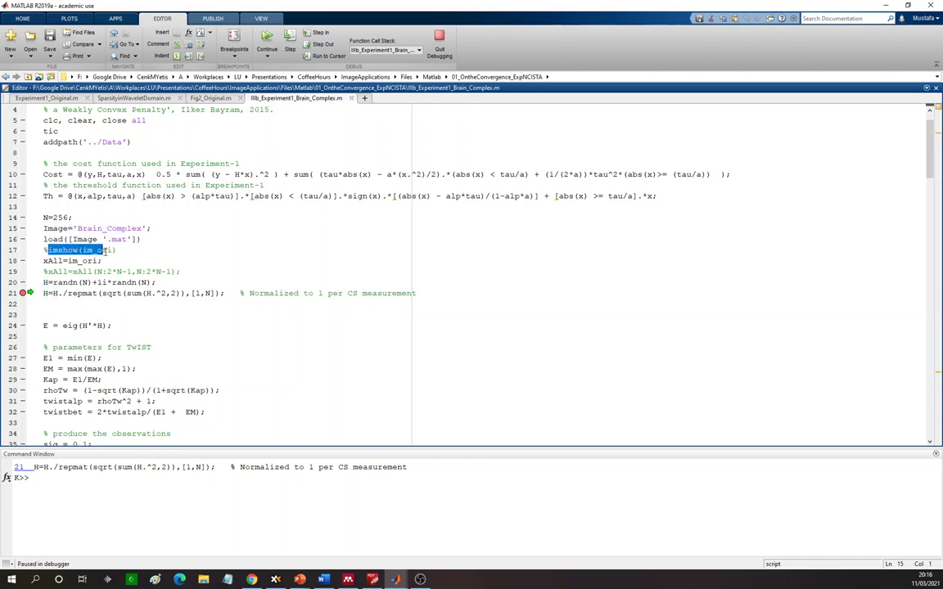
right_click(107, 252)
click(146, 257)
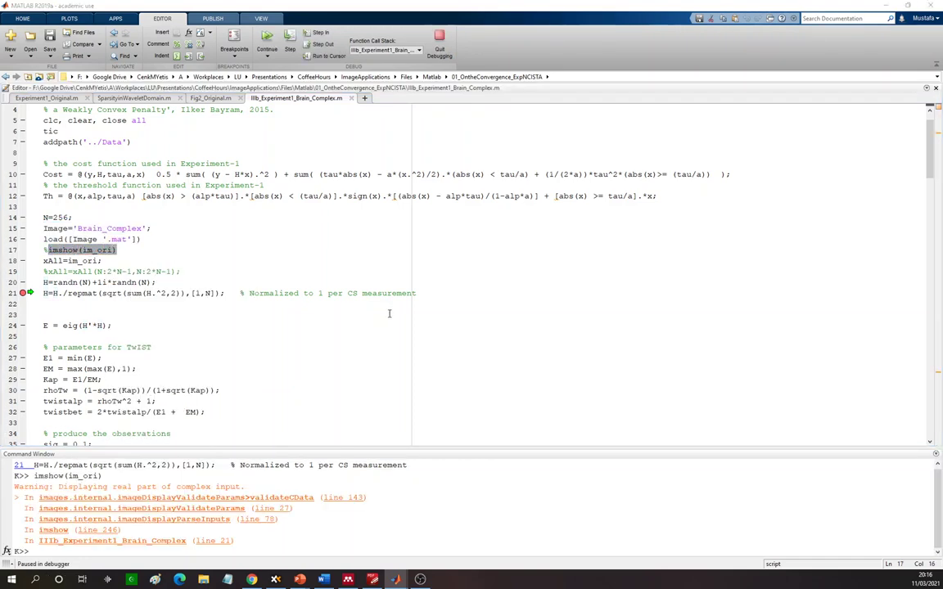
key(super+Up)
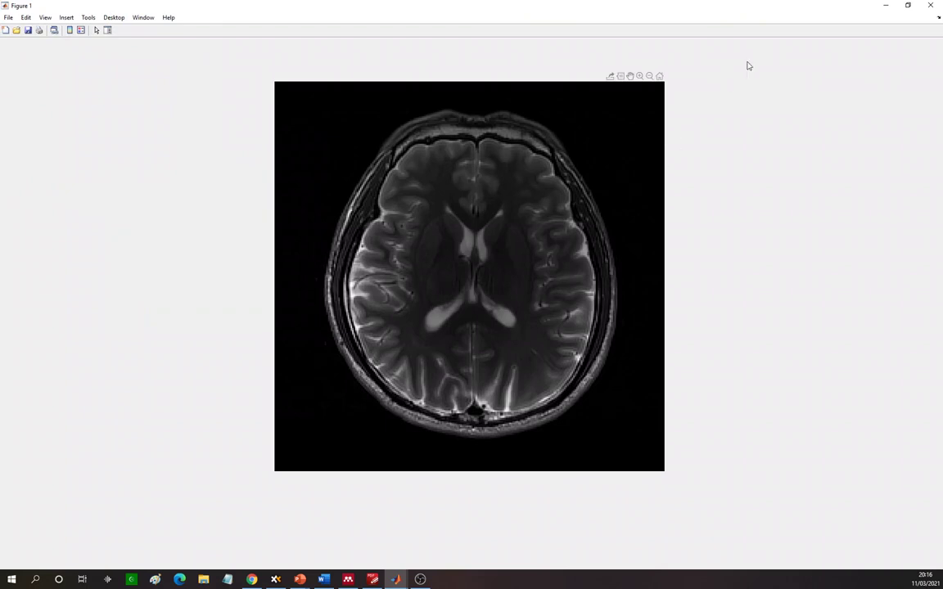
click(933, 6)
Step: Inspect the value of N on line 20, and highlight RNP=-20 on line 36 and H*xAll on line 37
scroll(161, 282, down, 2)
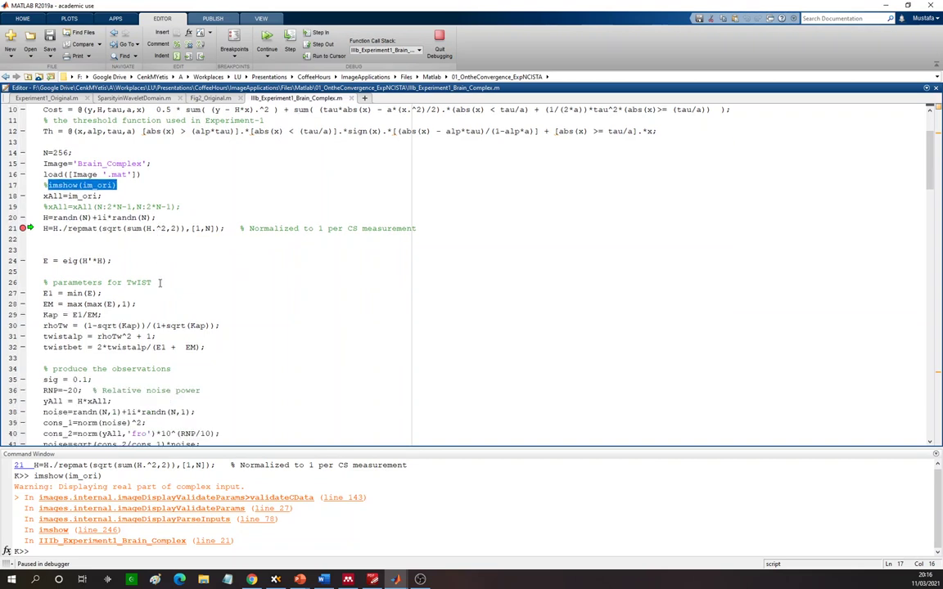
mouse_move(86, 219)
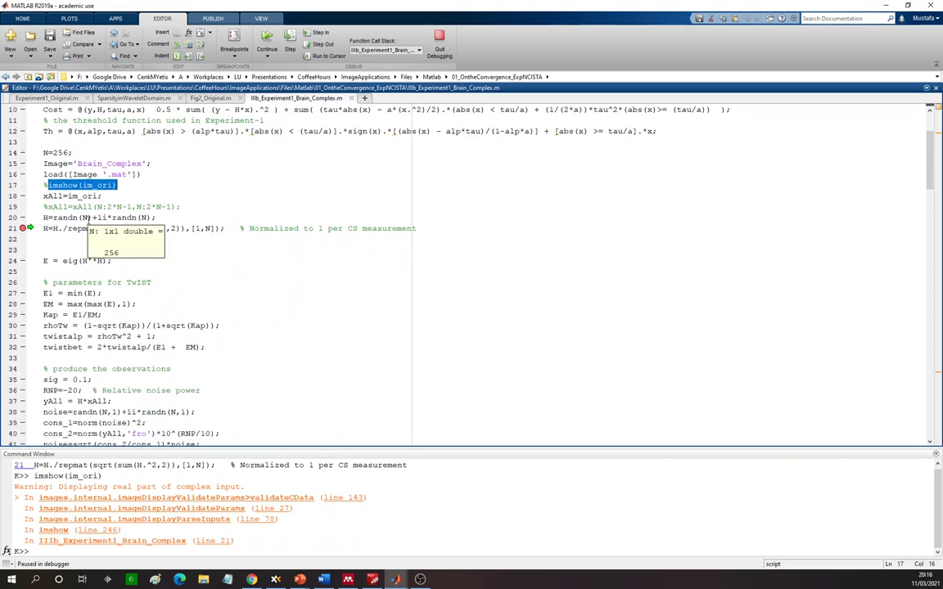
scroll(59, 256, down, 2)
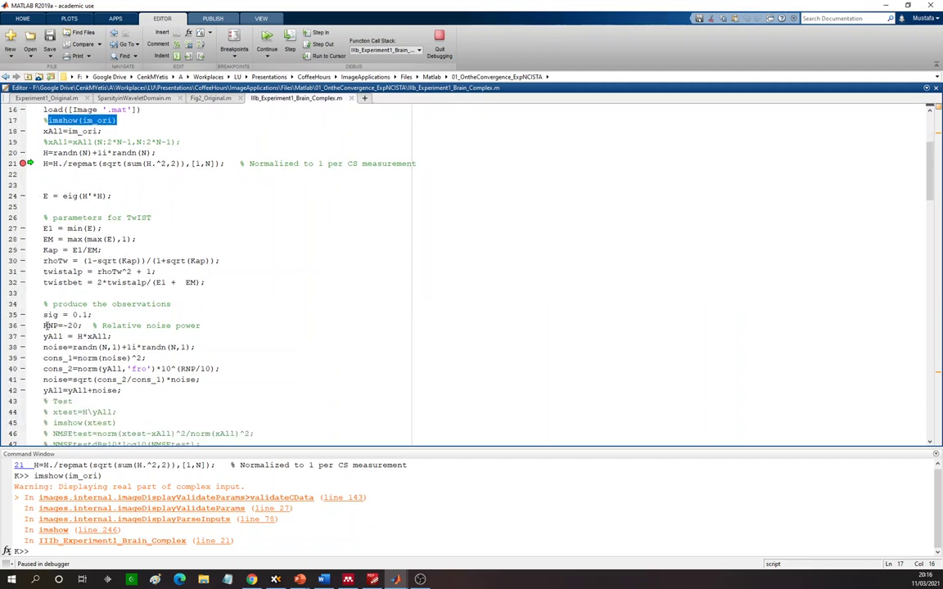
drag(43, 326, 79, 325)
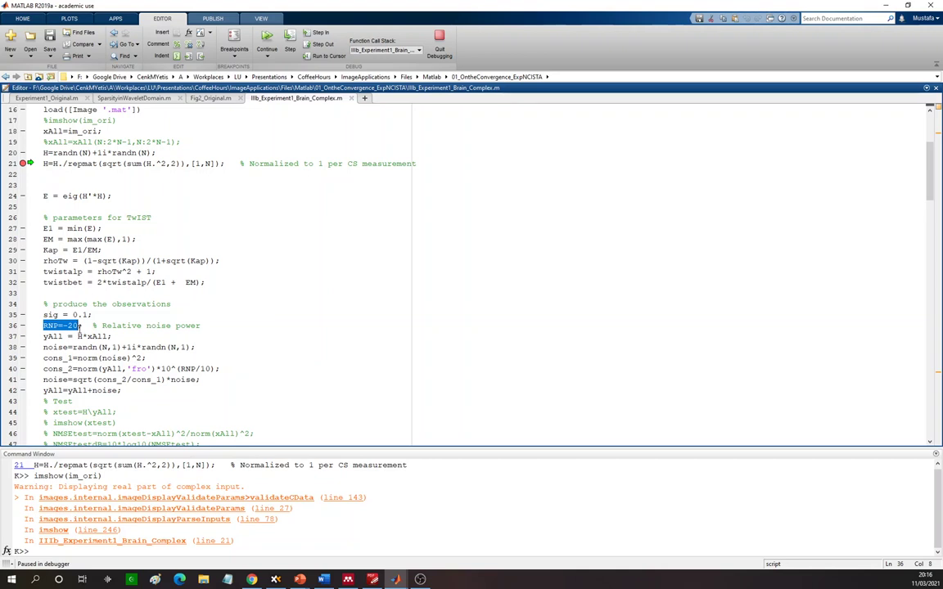
drag(113, 337, 78, 336)
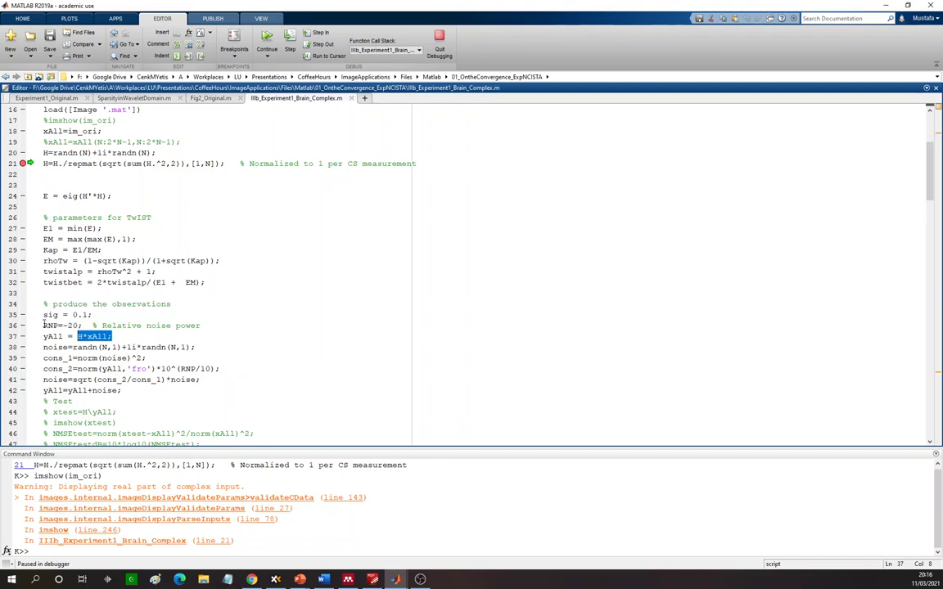
Step: Clear the breakpoint on line 21 and continue running the paused script
scroll(87, 327, down, 2)
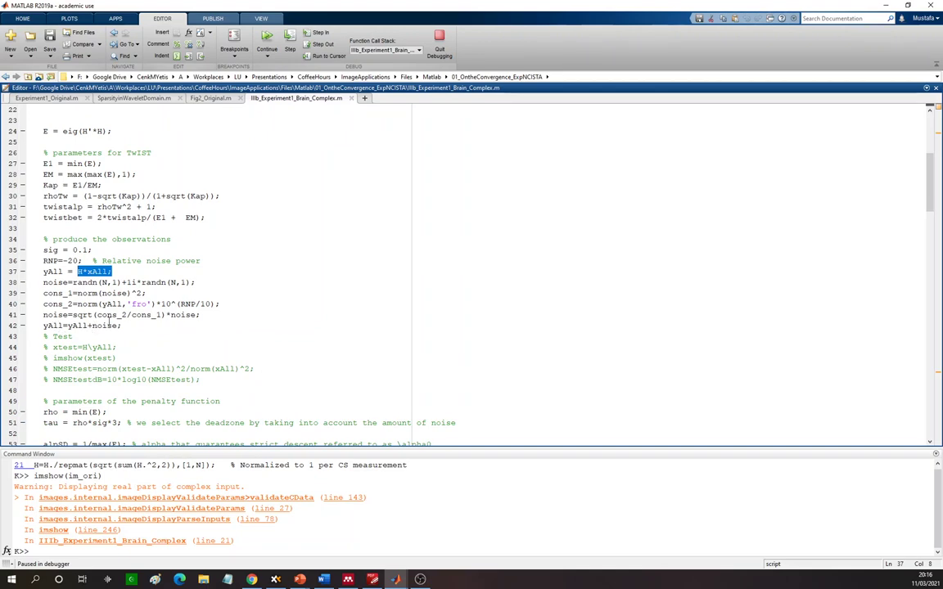
scroll(151, 349, down, 2)
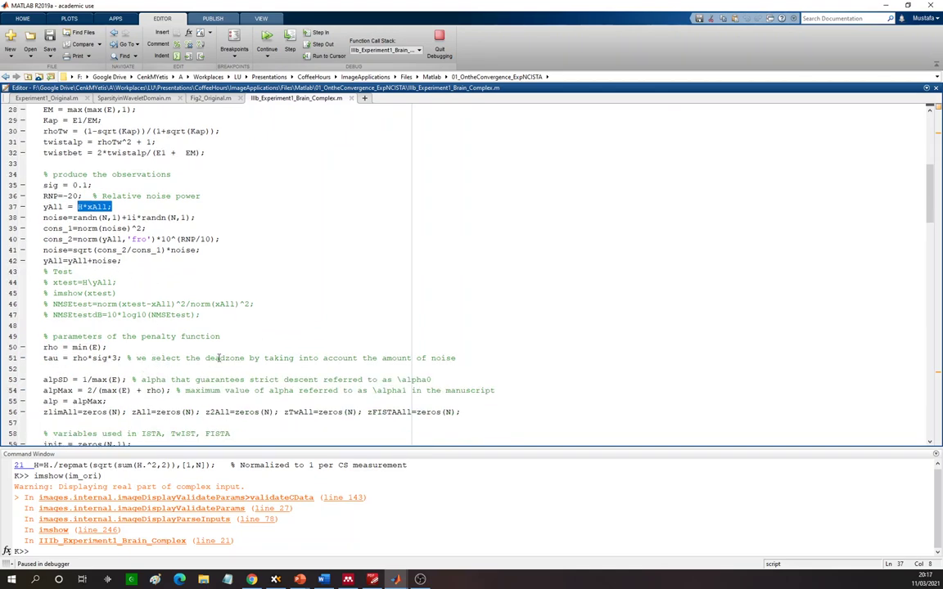
scroll(218, 357, up, 5)
click(267, 39)
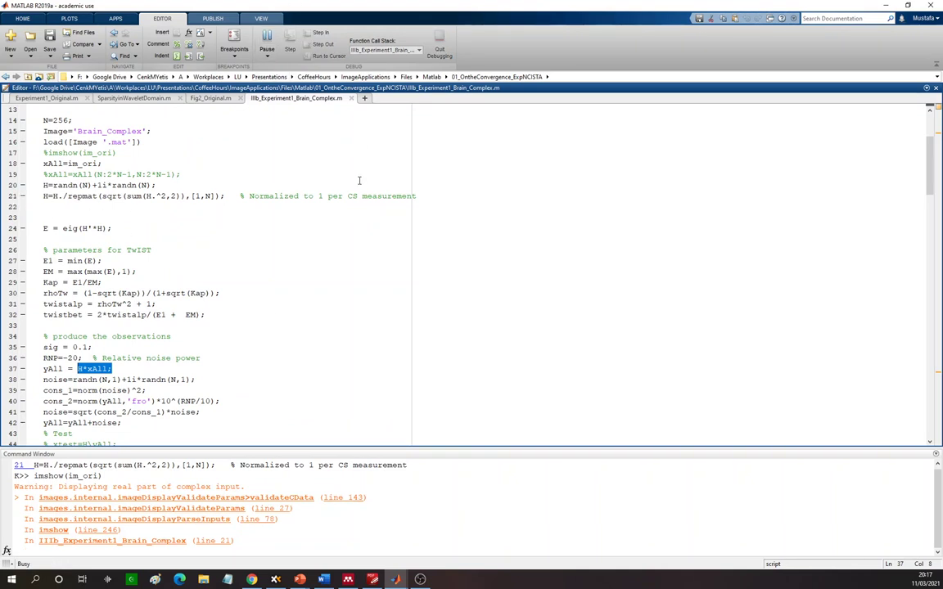
Step: Examine the MAX_ITER setting and the ISTA, TwIST and FISTA loops, and highlight the variable initializations on lines 71 to 76
scroll(368, 245, down, 17)
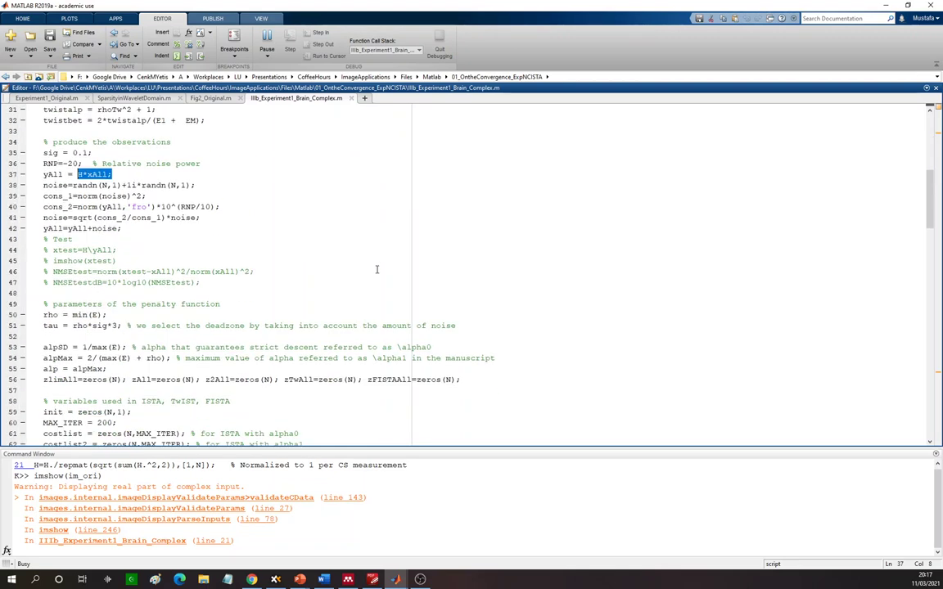
scroll(303, 275, down, 2)
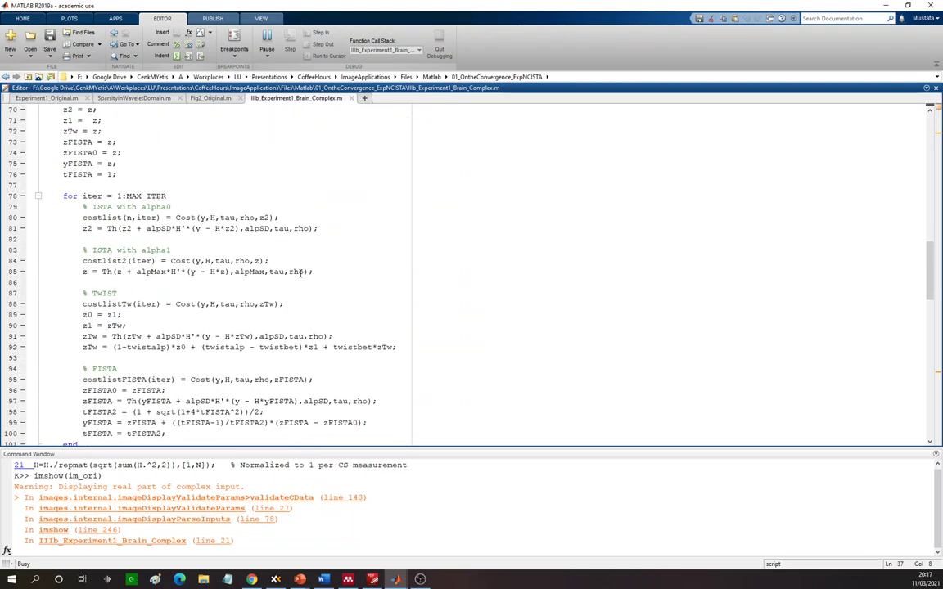
scroll(121, 262, up, 8)
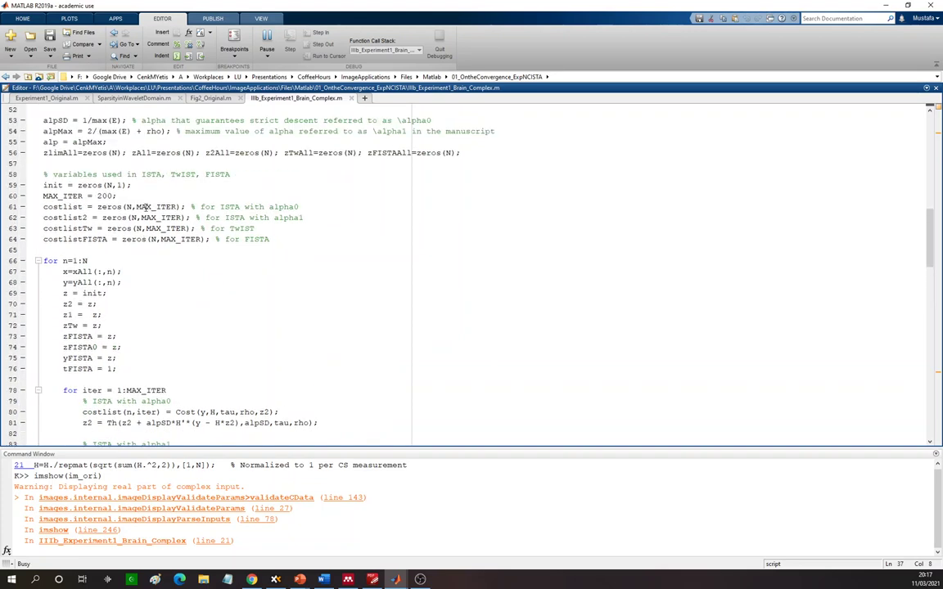
scroll(117, 238, up, 1)
scroll(117, 238, down, 5)
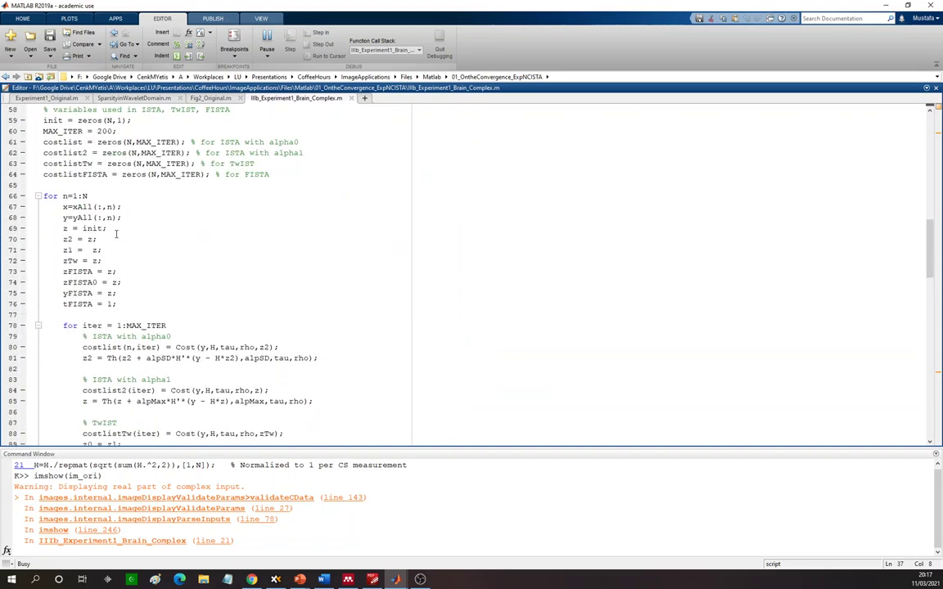
scroll(116, 235, up, 6)
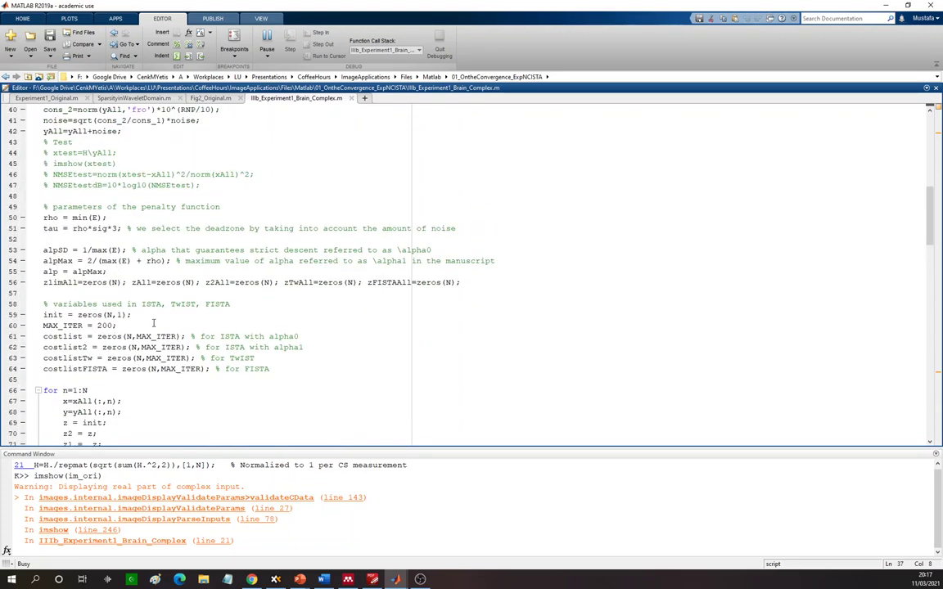
scroll(152, 320, down, 4)
scroll(152, 318, down, 3)
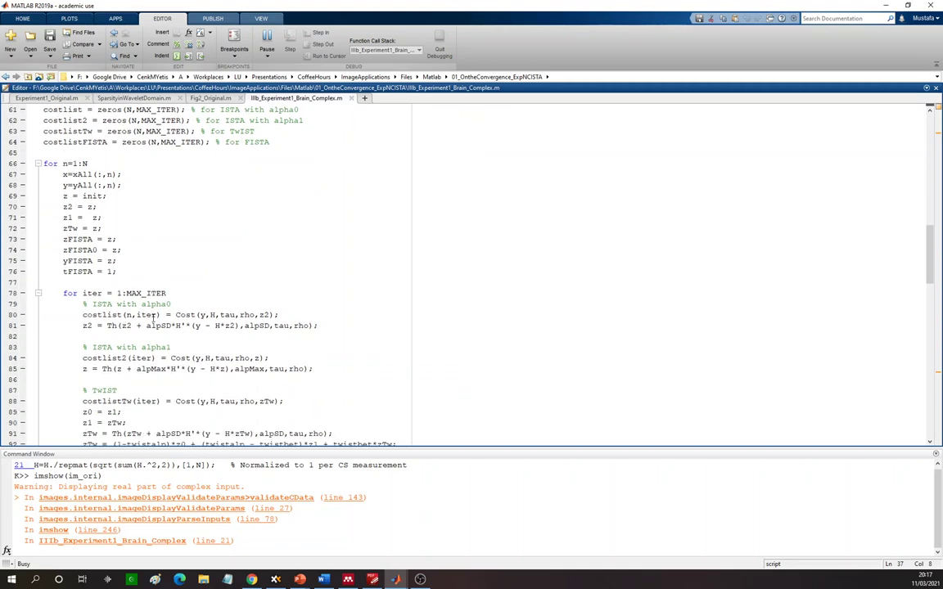
scroll(152, 317, up, 8)
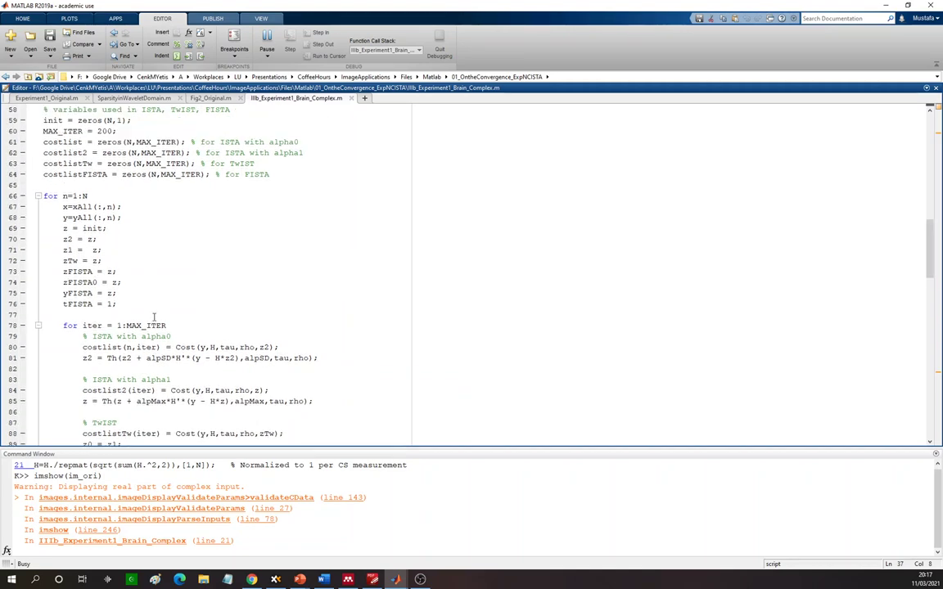
scroll(152, 317, down, 14)
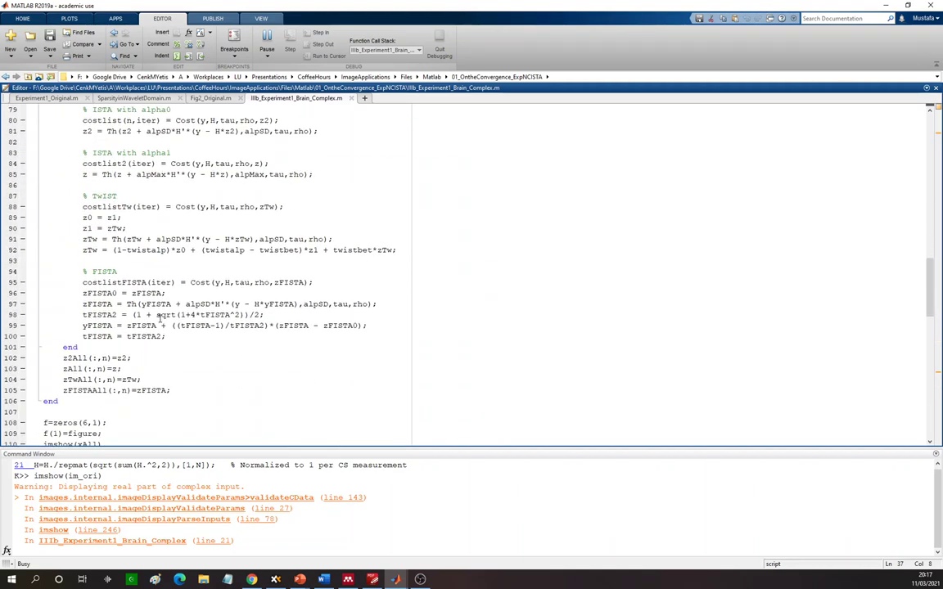
scroll(161, 317, up, 7)
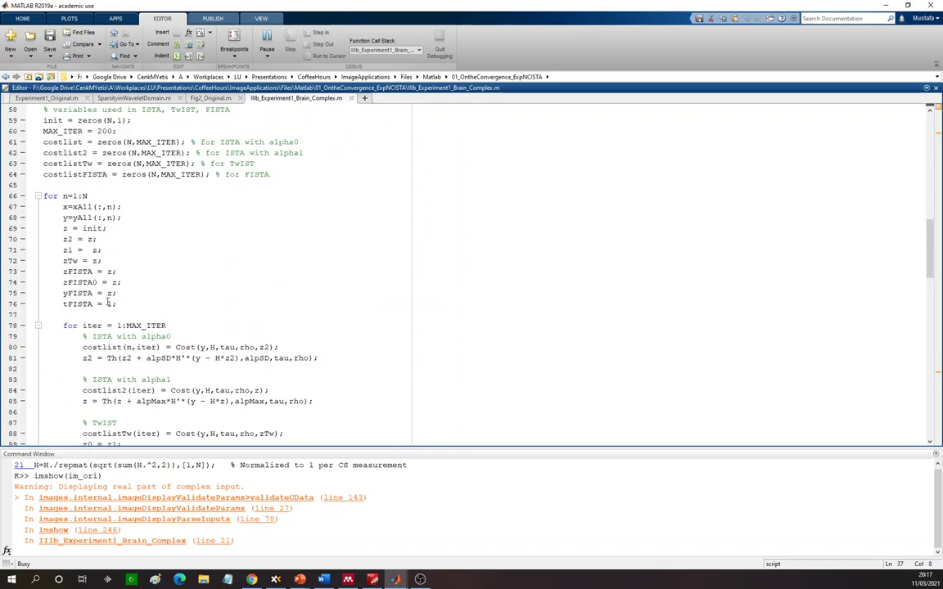
drag(143, 240, 222, 302)
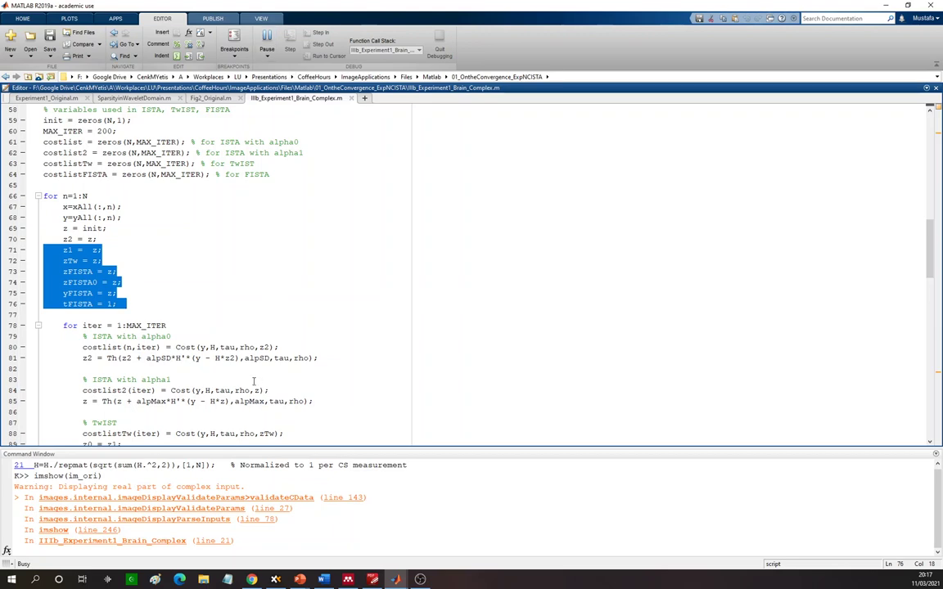
Step: Switch to XYplorer and open the Brain_Complex_RNPm20 folder inside Results
key(alt+Tab)
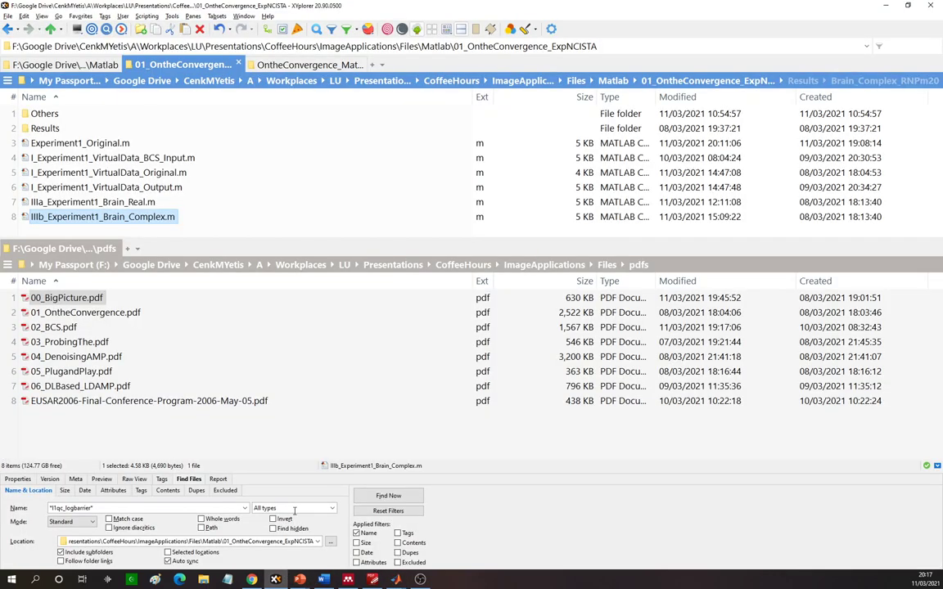
double_click(49, 127)
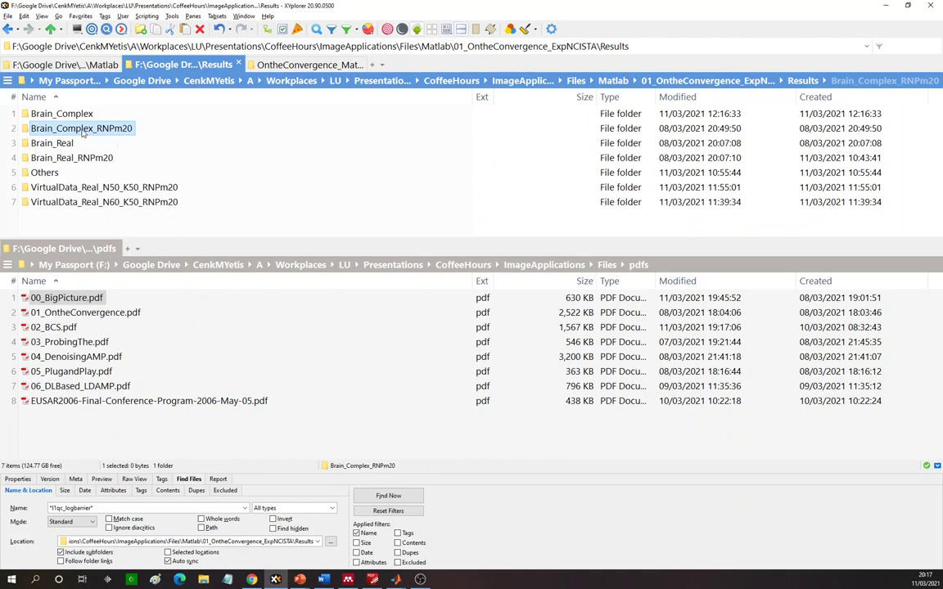
double_click(82, 131)
Step: Interrupt the running script in MATLAB, and return to XYplorer to select AllFigures.fig
click(420, 580)
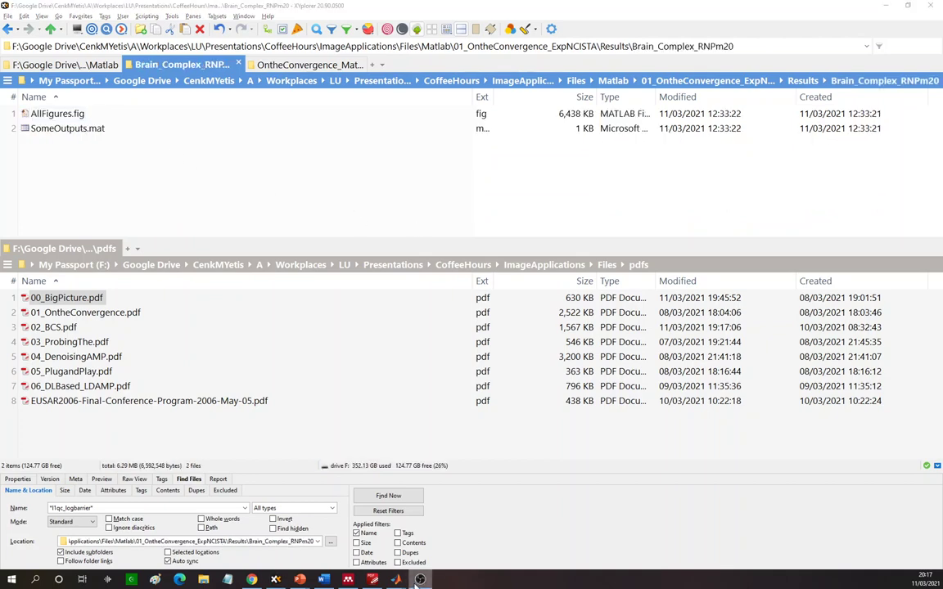
click(344, 508)
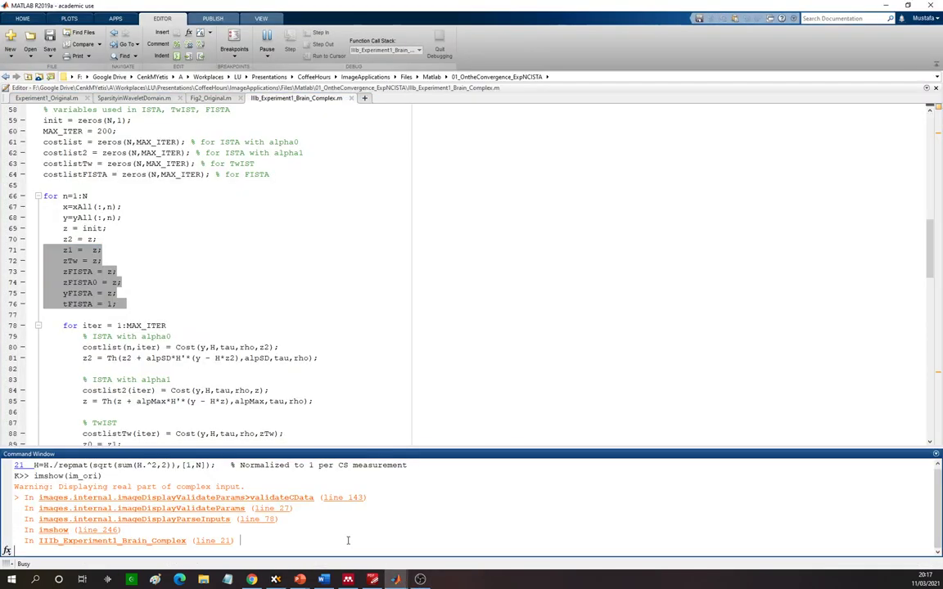
key(ctrl+c)
key(alt+Tab)
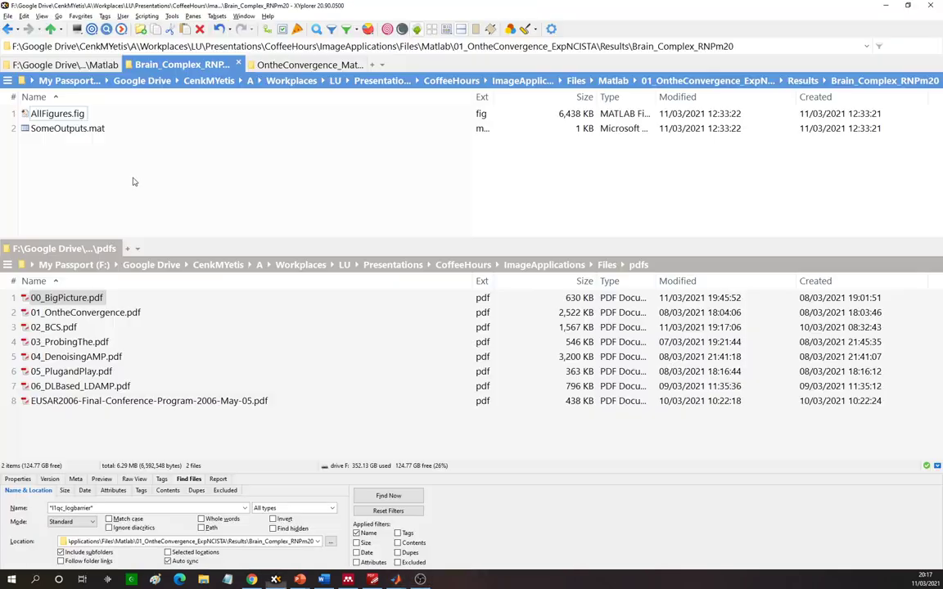
click(72, 110)
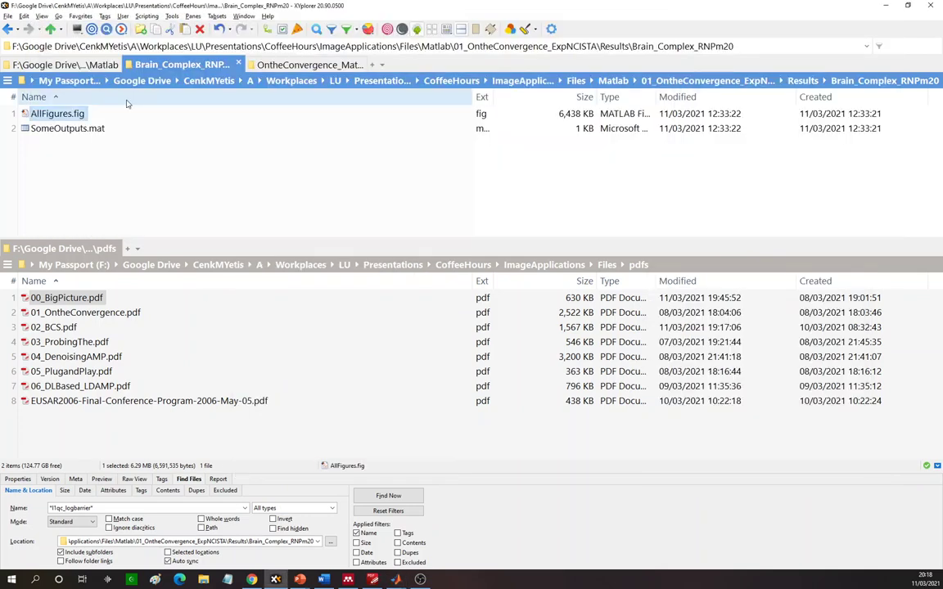
Step: Load SomeOutputs.mat from the Brain_Complex_RNPm20 folder into MATLAB, and display the table T in the Command Window
click(85, 129)
mouse_move(395, 579)
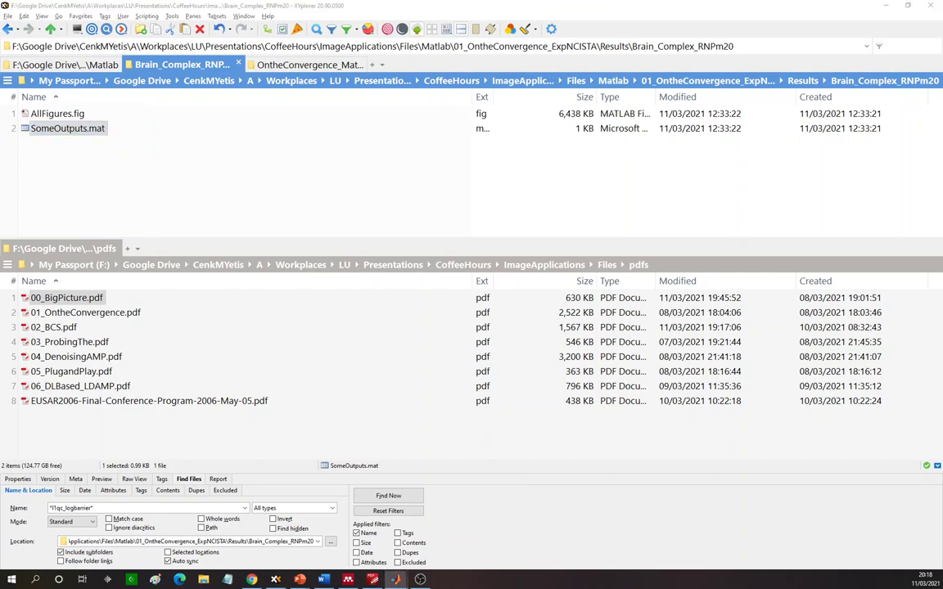
key(alt+Tab)
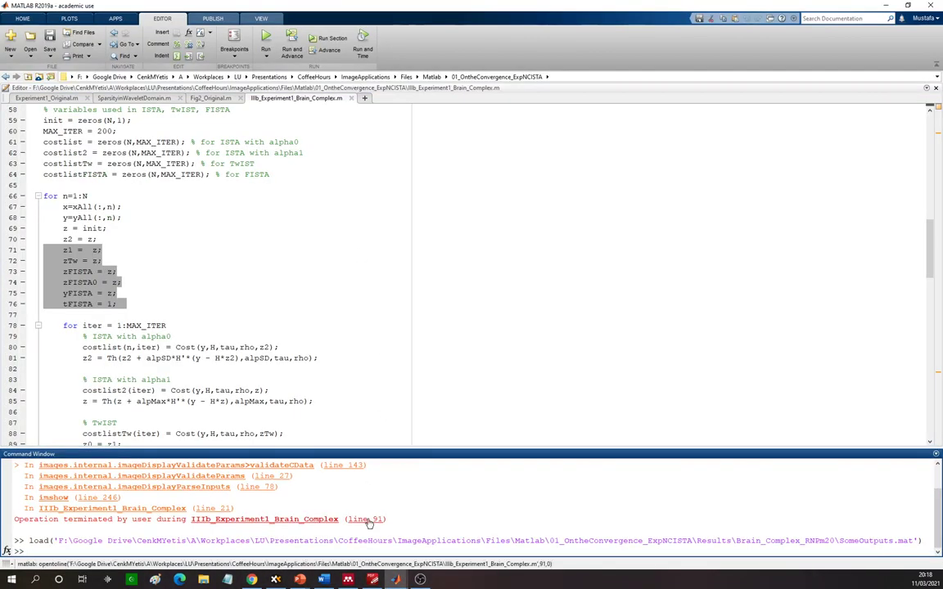
text(T)
key(Return)
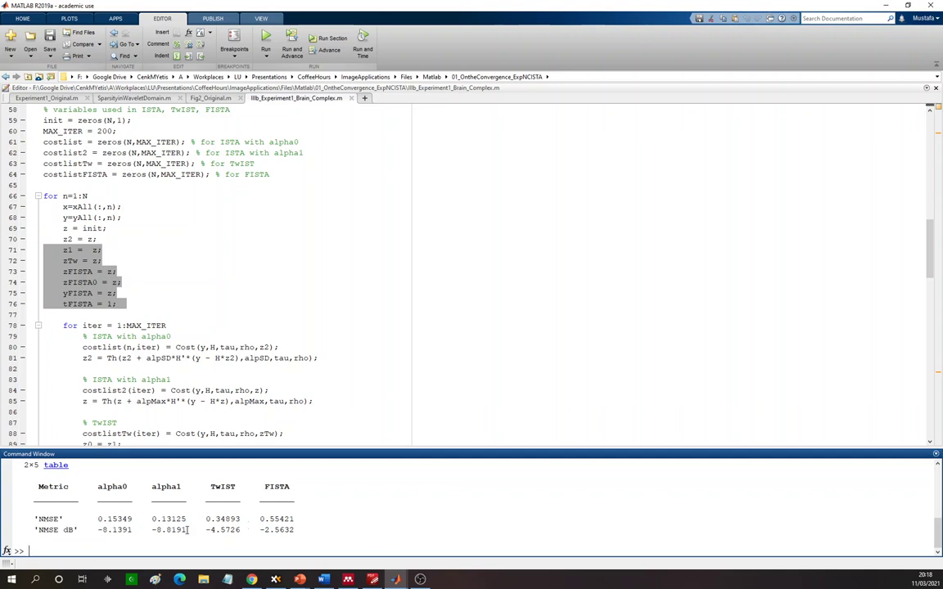
Step: Highlight the alpha1 heading and the NMSE dB values from alpha1 through FISTA, and switch to the PowerPoint slide show
drag(185, 529, 151, 530)
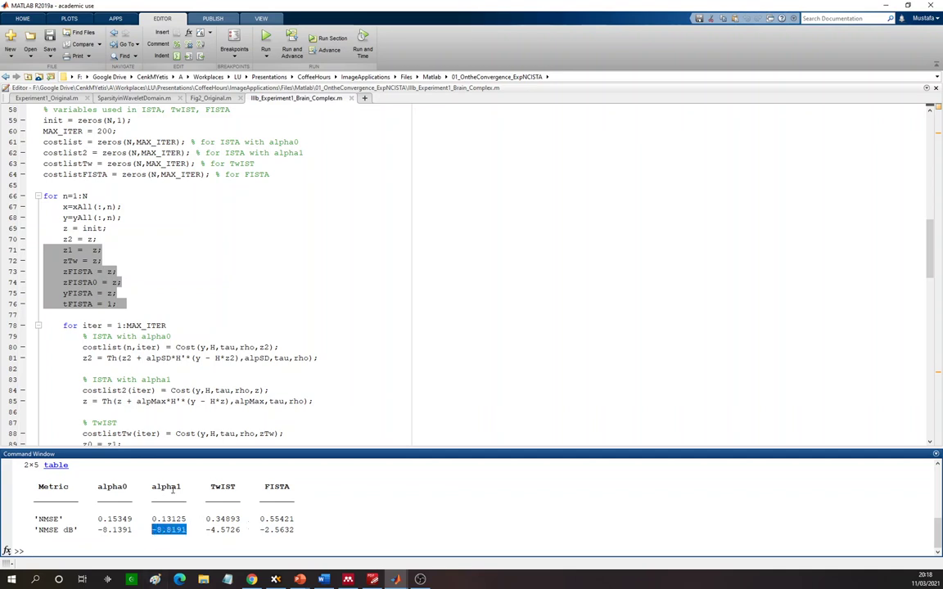
drag(186, 486, 152, 489)
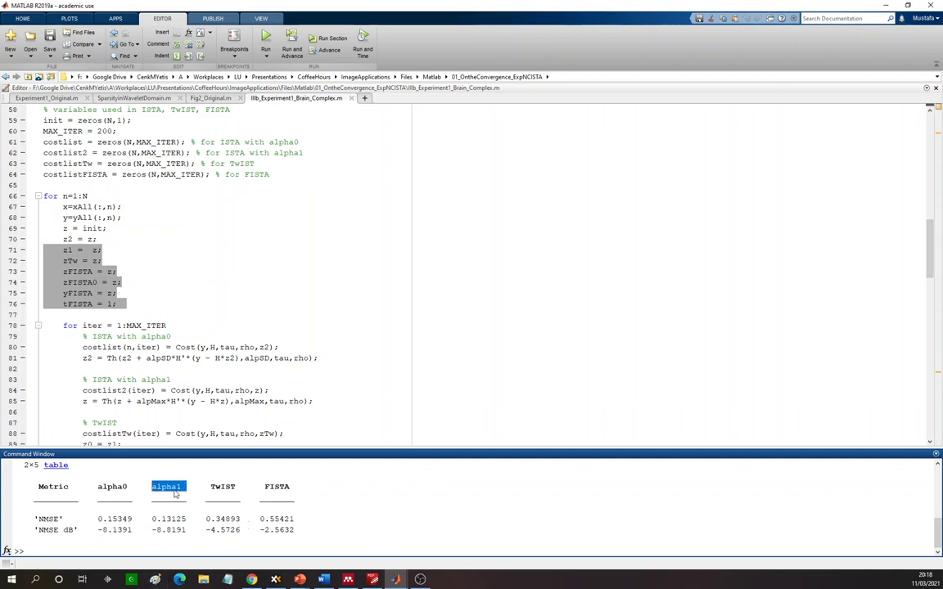
click(168, 543)
drag(152, 529, 294, 529)
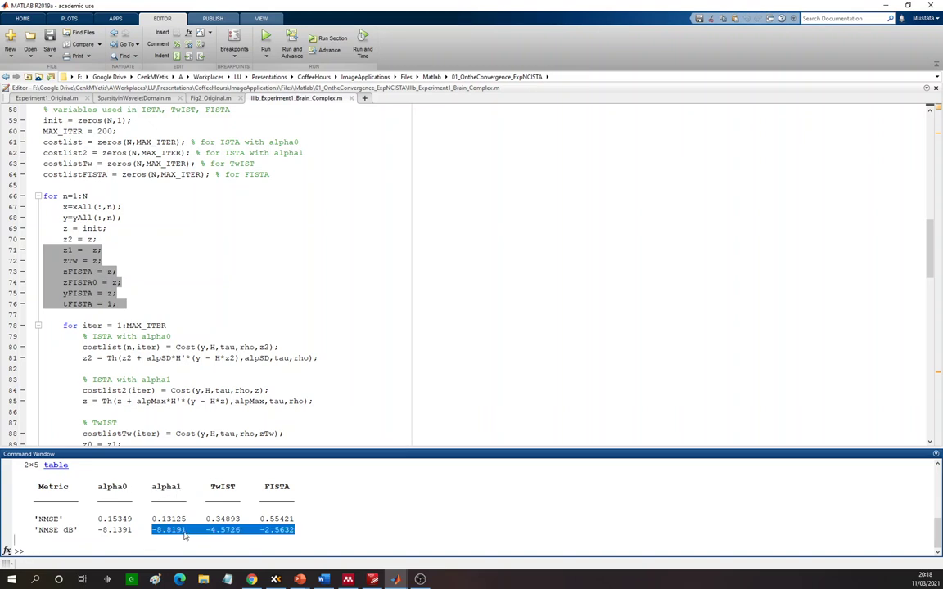
click(884, 5)
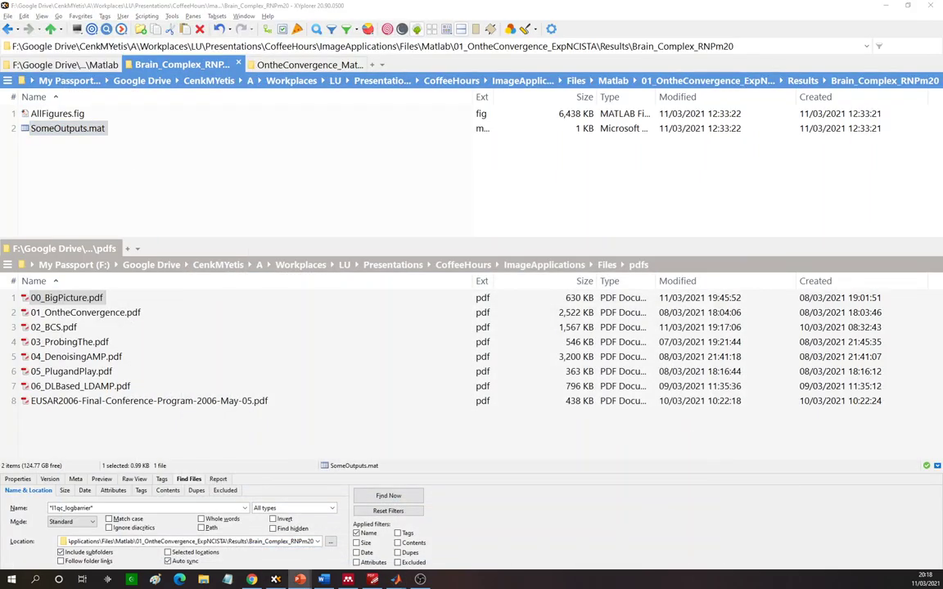
click(300, 579)
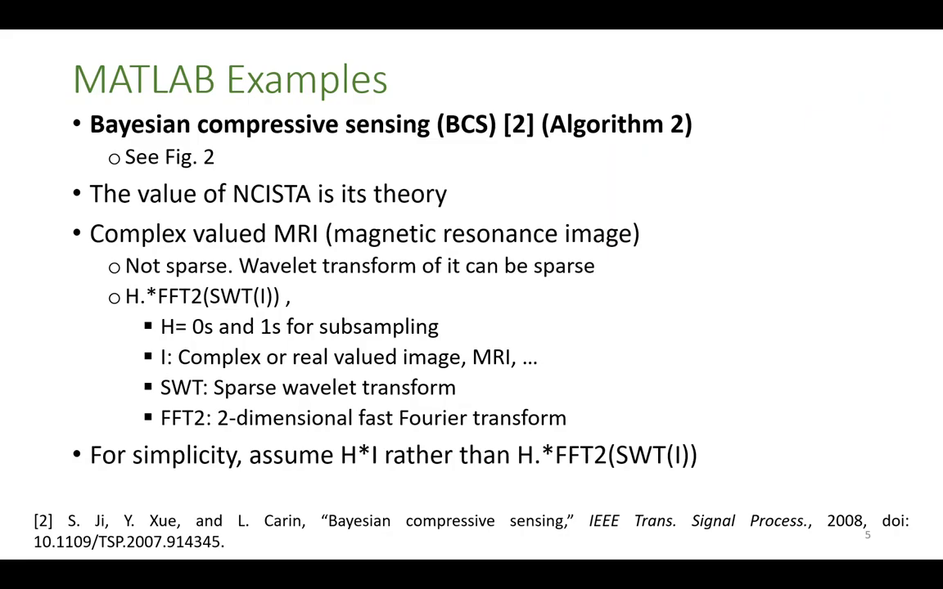